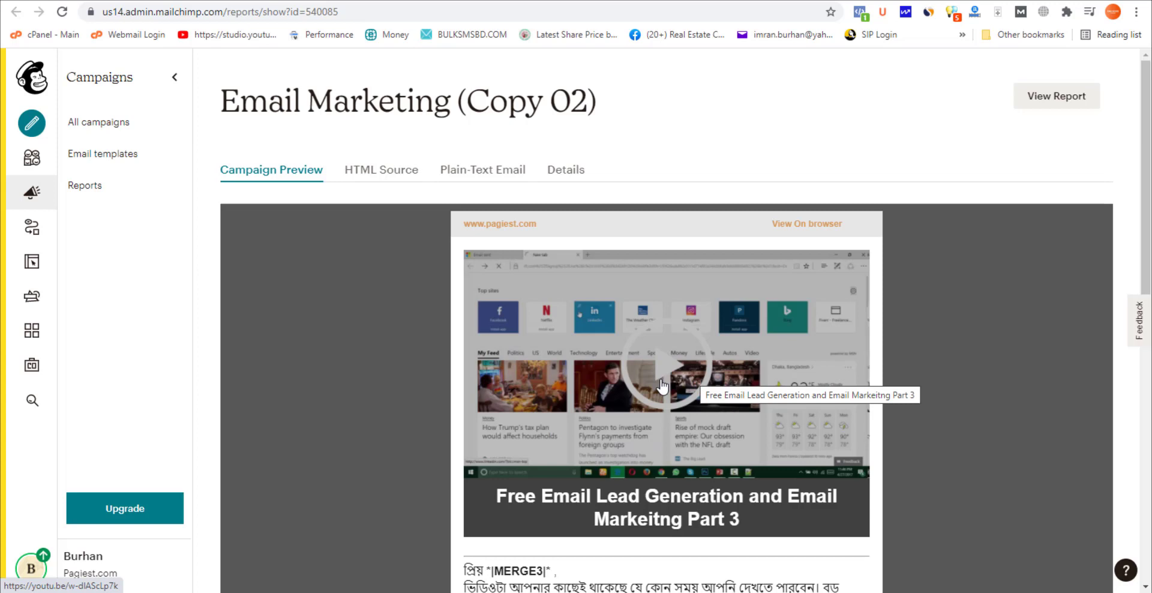
# Open the saved email templates of the Campaigns section and look through the list
pyautogui.scroll(-1, 665, 382)
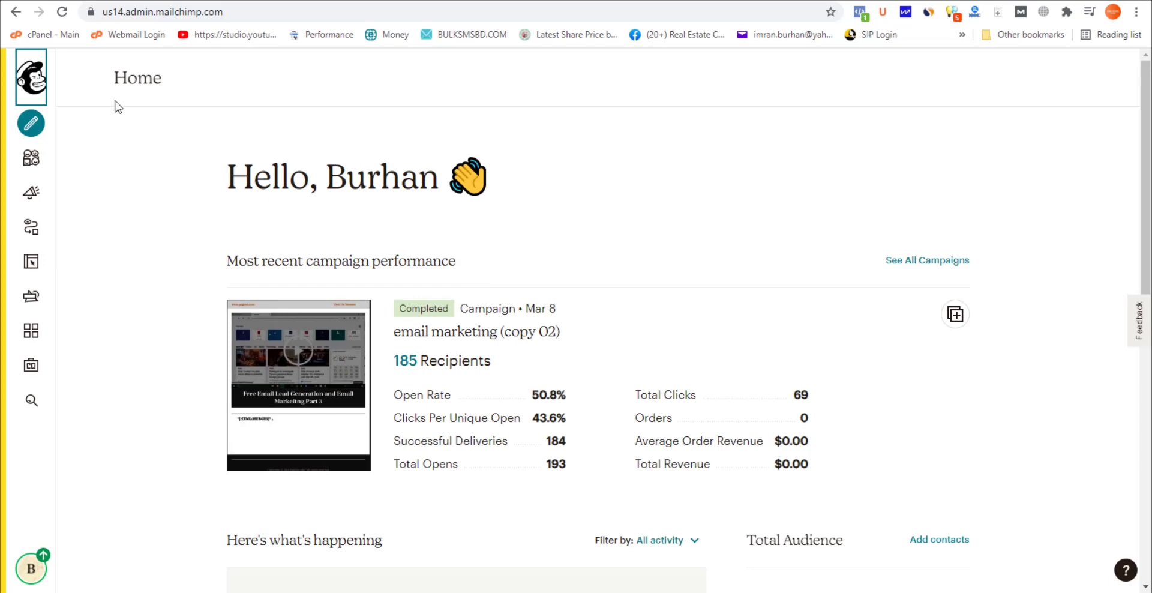
pyautogui.click(29, 194)
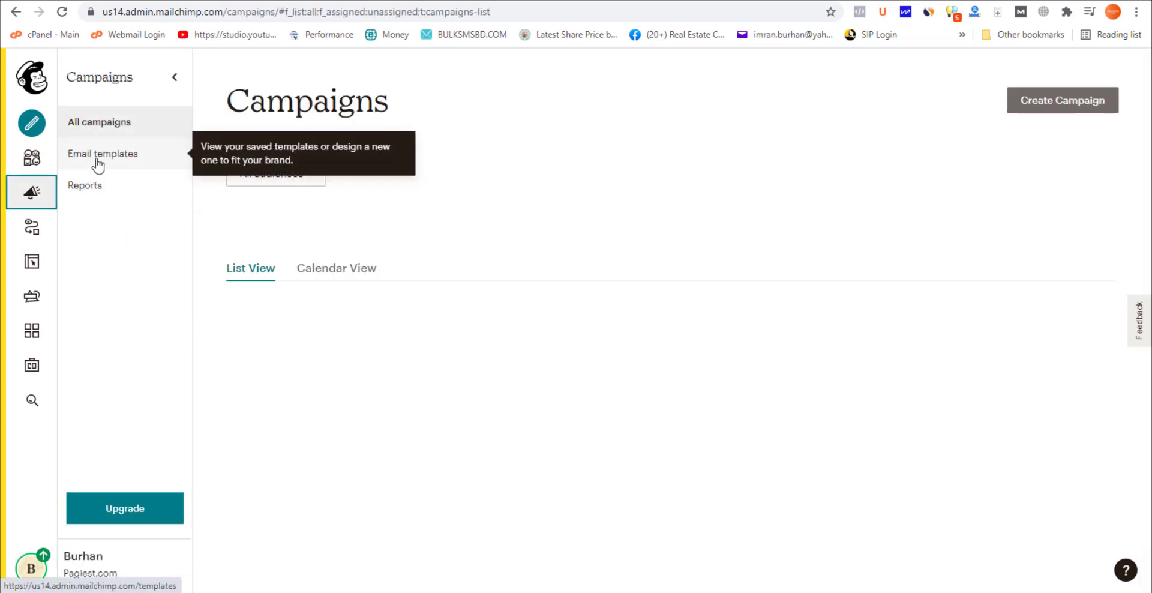
pyautogui.click(96, 157)
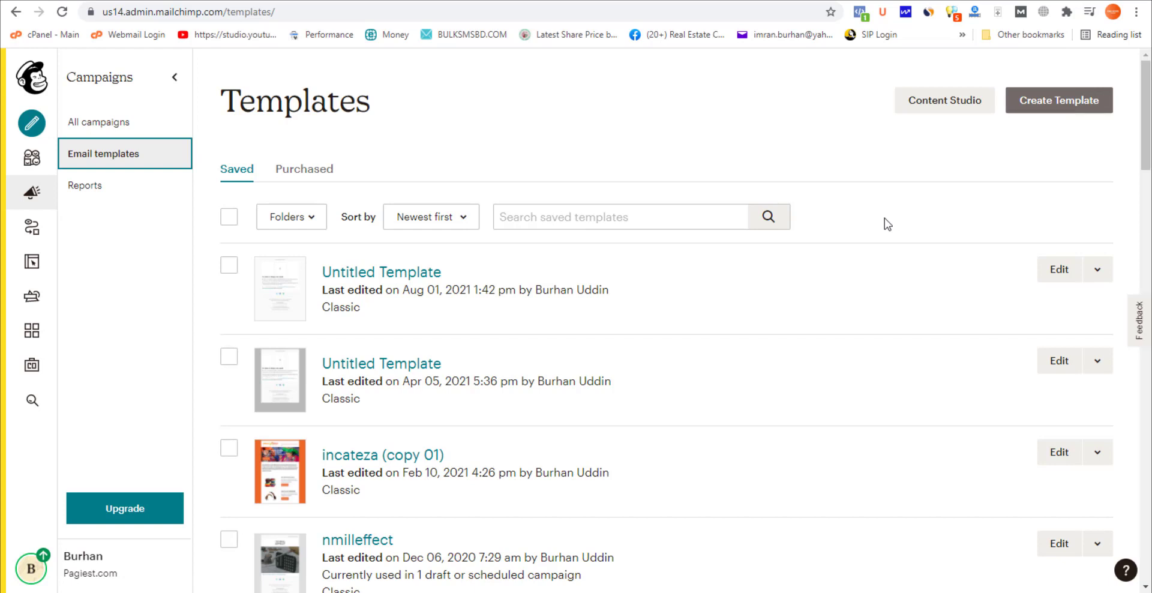
pyautogui.scroll(-6, 884, 222)
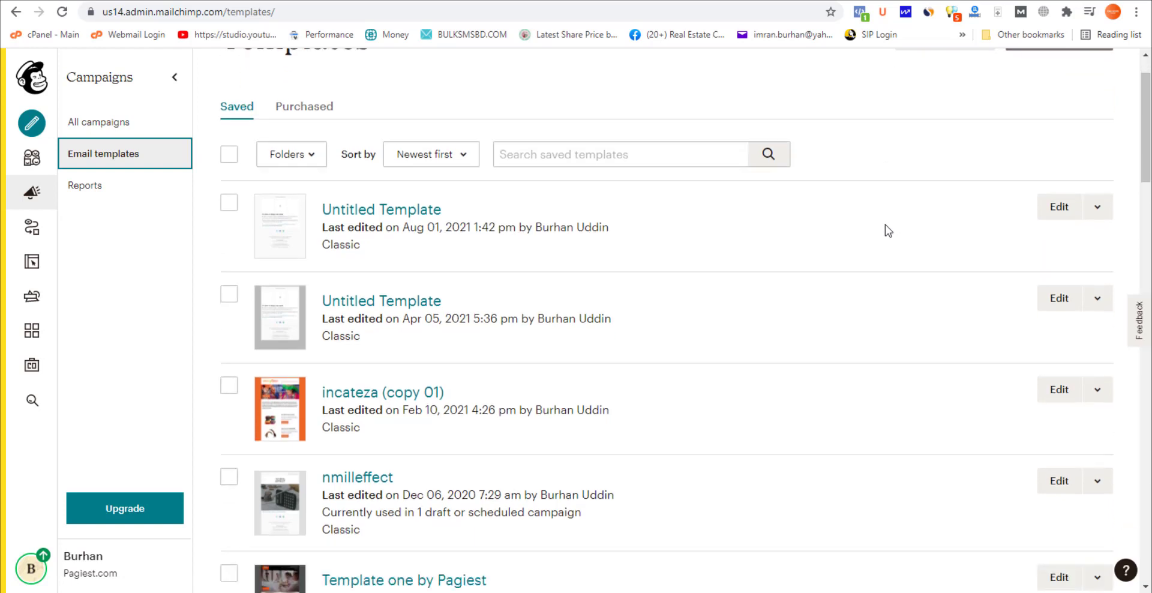
pyautogui.scroll(-4, 885, 226)
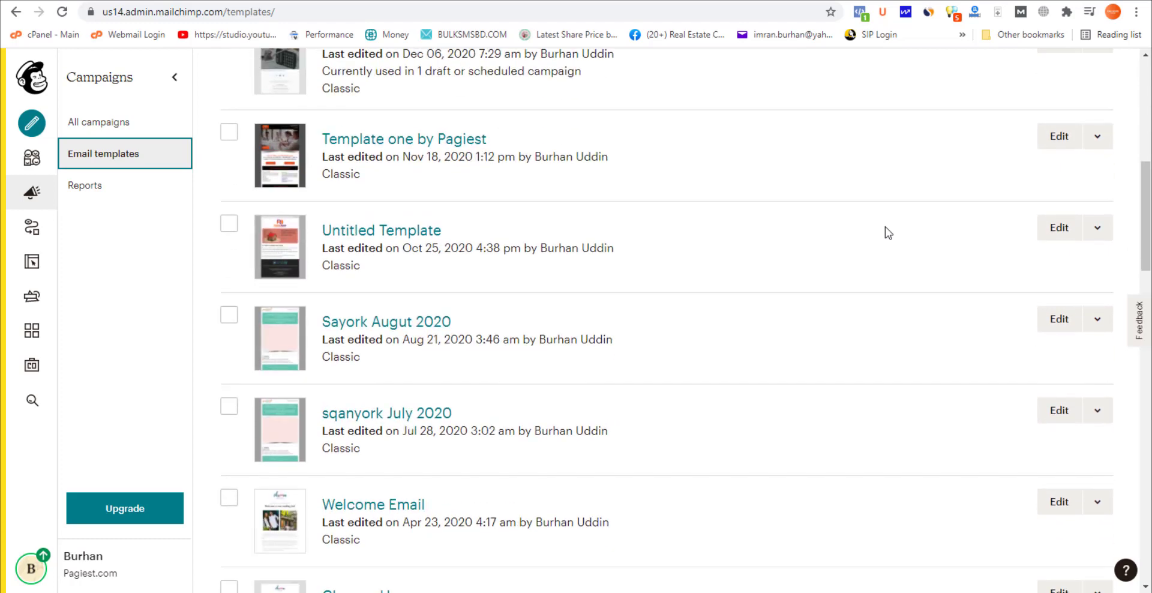
pyautogui.scroll(10, 884, 227)
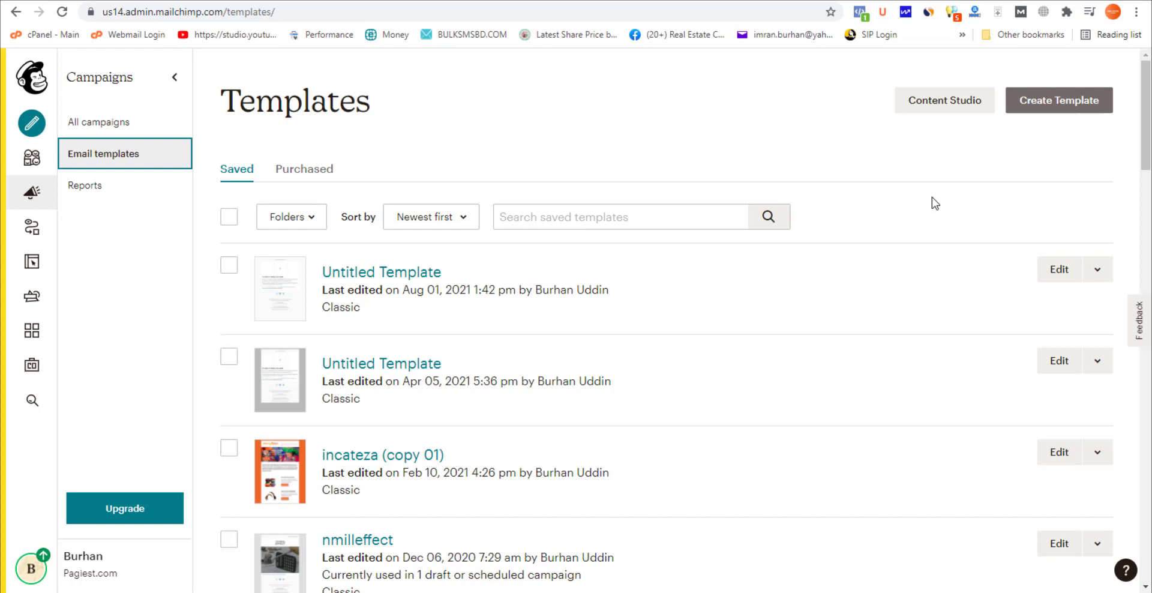
# Create a new email template from the basic 1 Column layout, checking the Themes and Code your own options first
pyautogui.click(1059, 99)
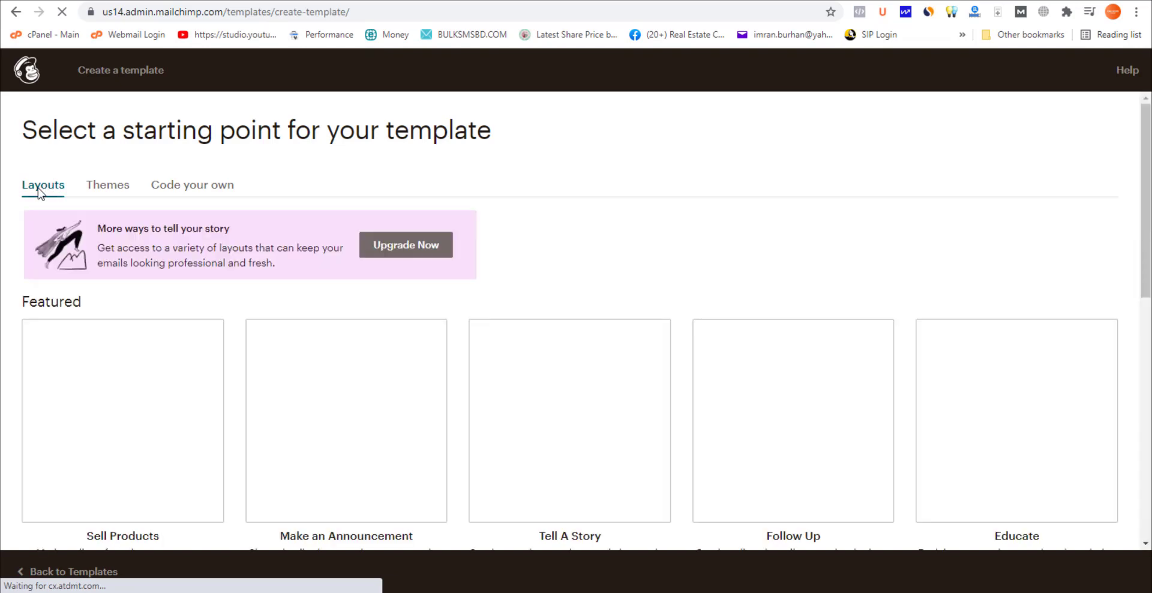
pyautogui.click(103, 191)
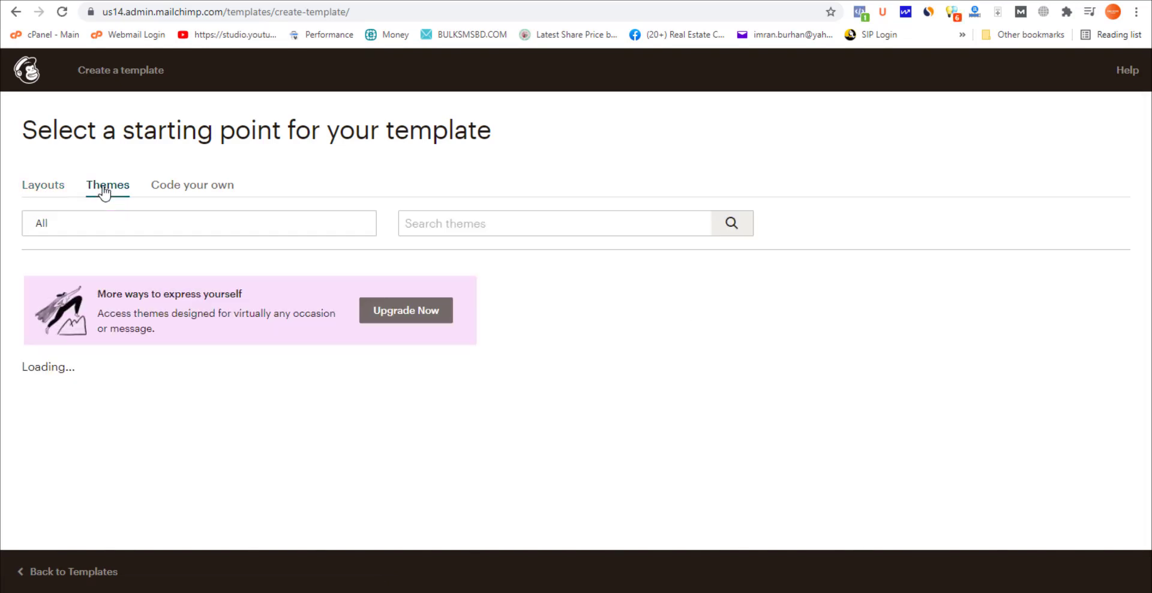
pyautogui.click(184, 192)
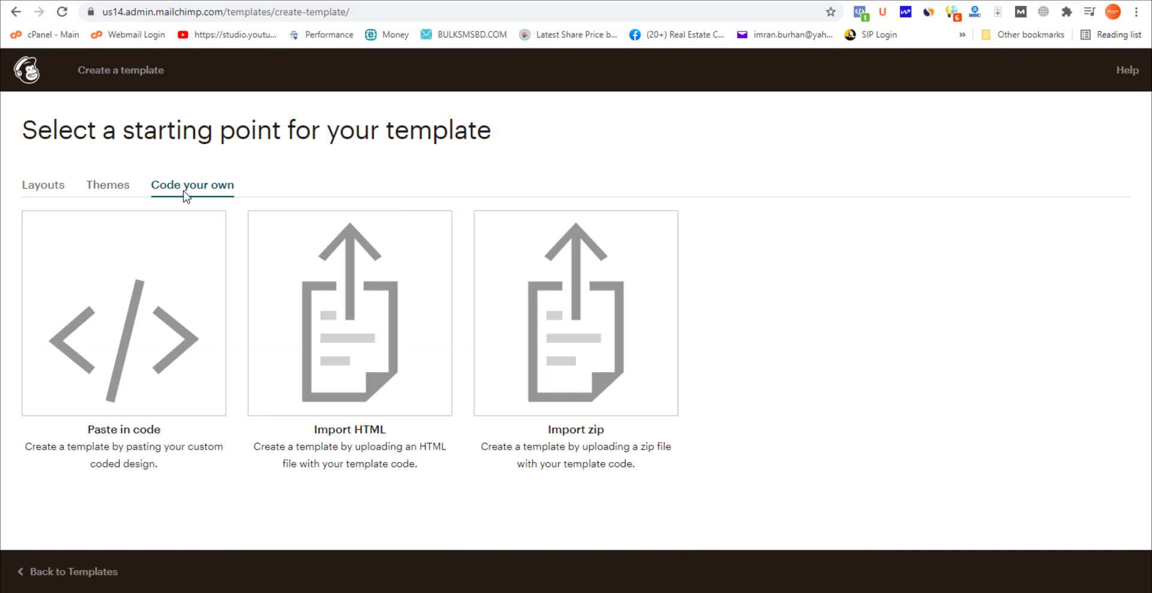
pyautogui.click(36, 189)
pyautogui.scroll(-6, 282, 282)
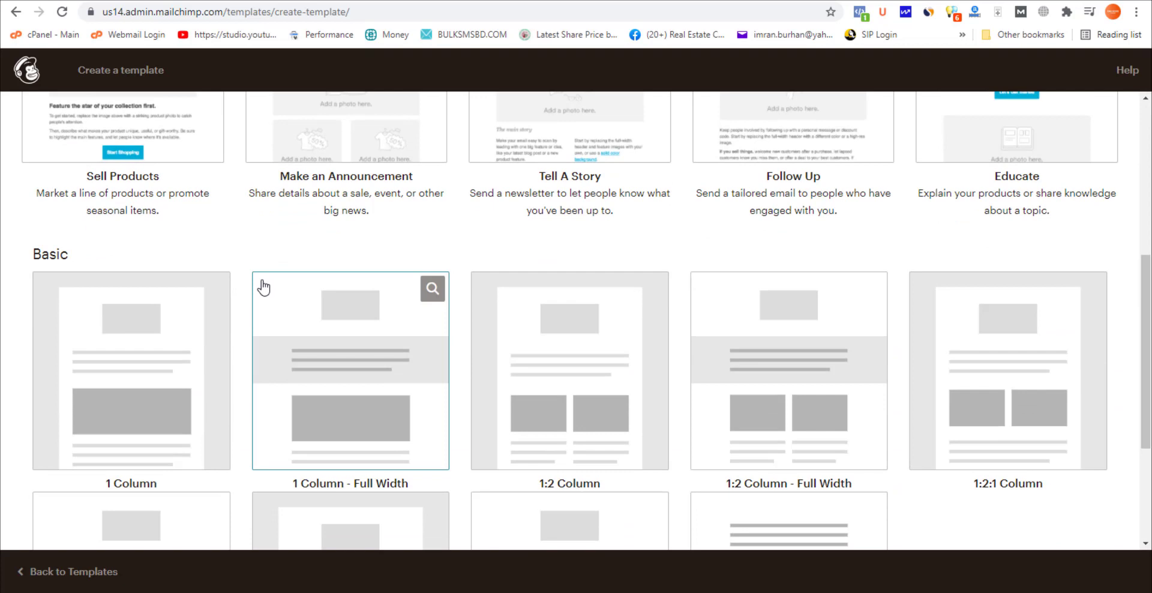
pyautogui.scroll(-2, 263, 288)
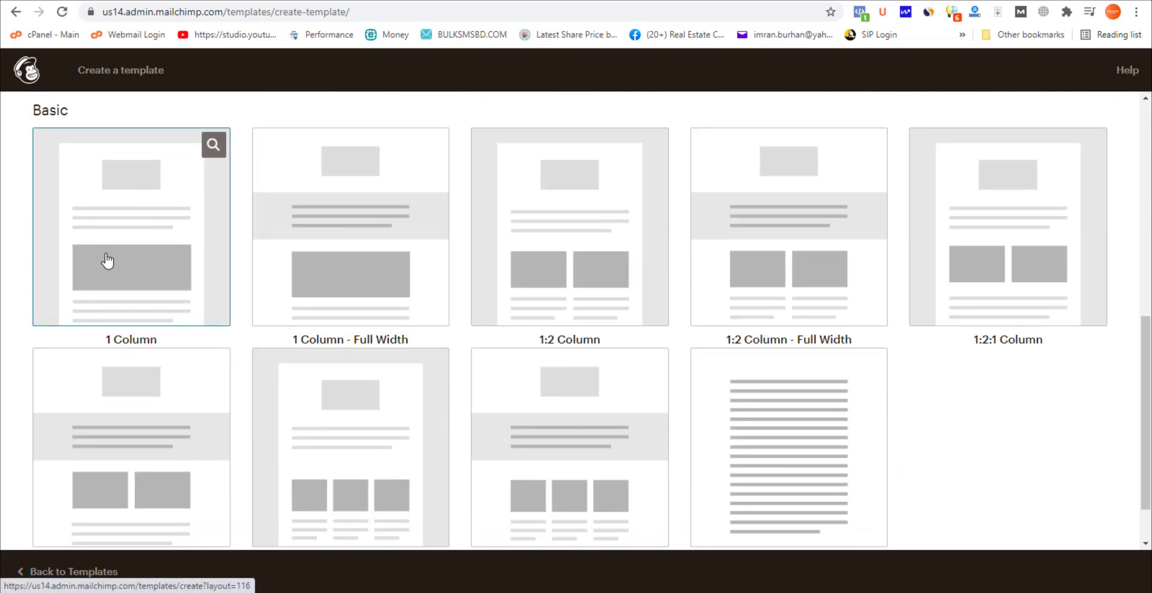
pyautogui.click(394, 247)
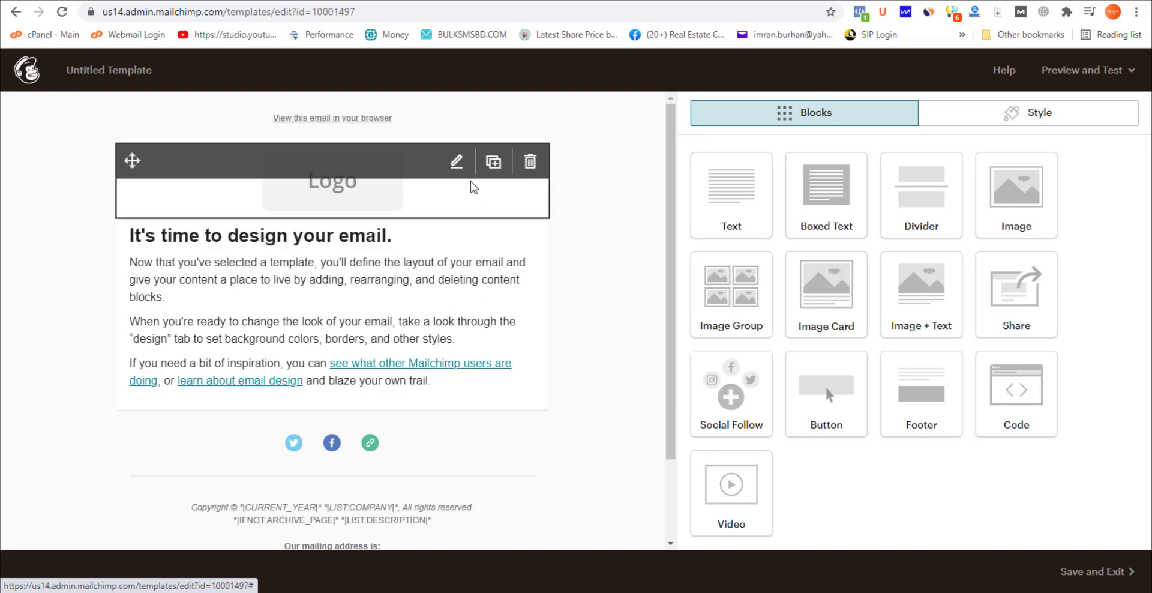
# Replace the placeholder logo in the email header with the THE NMILL EFFECT logo from the stored files
pyautogui.click(473, 177)
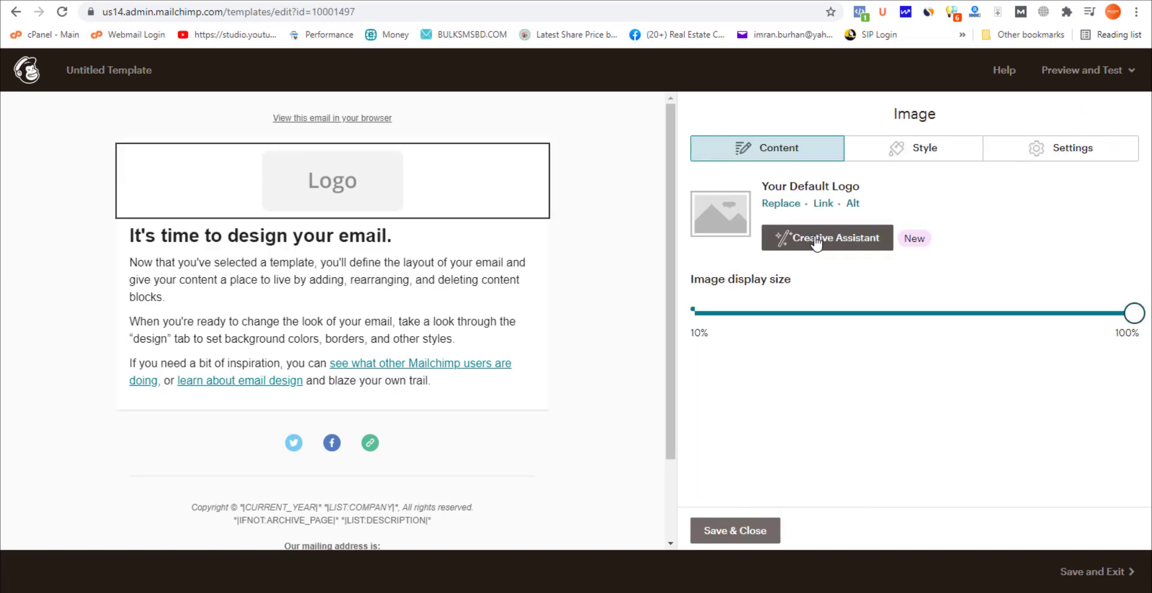
pyautogui.click(721, 227)
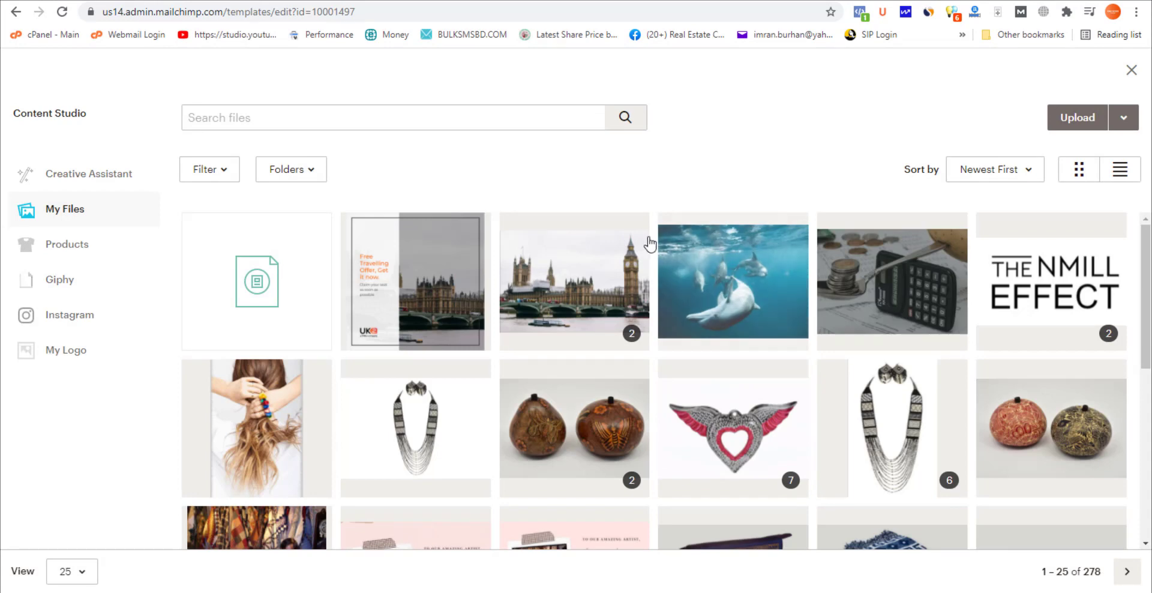
pyautogui.scroll(-1, 648, 249)
pyautogui.scroll(-4, 648, 249)
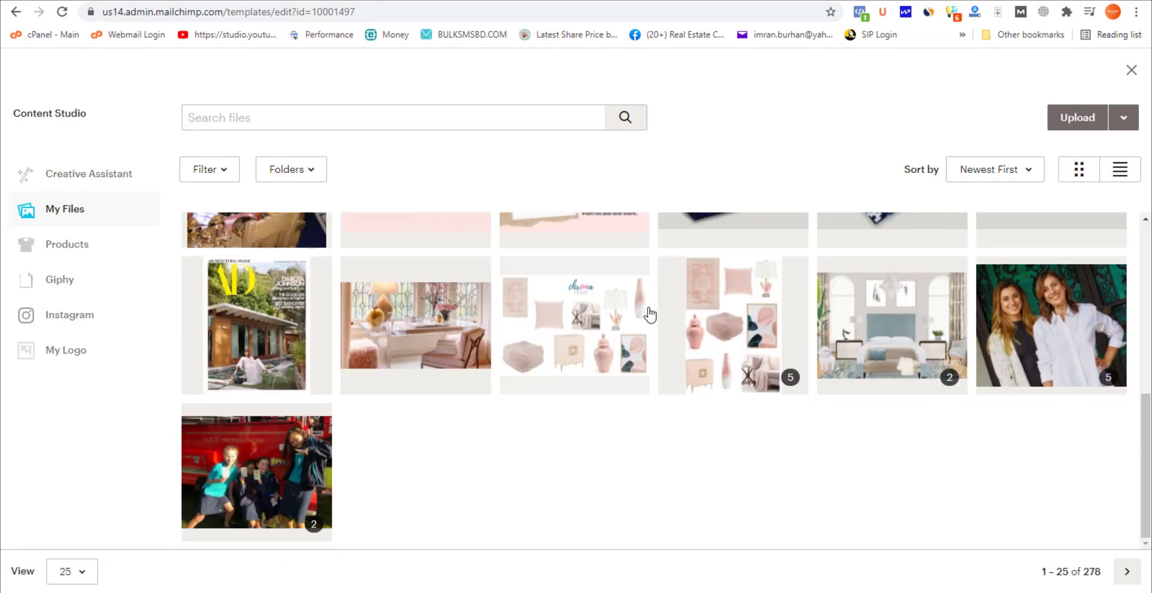
pyautogui.scroll(4, 651, 315)
pyautogui.scroll(1, 650, 312)
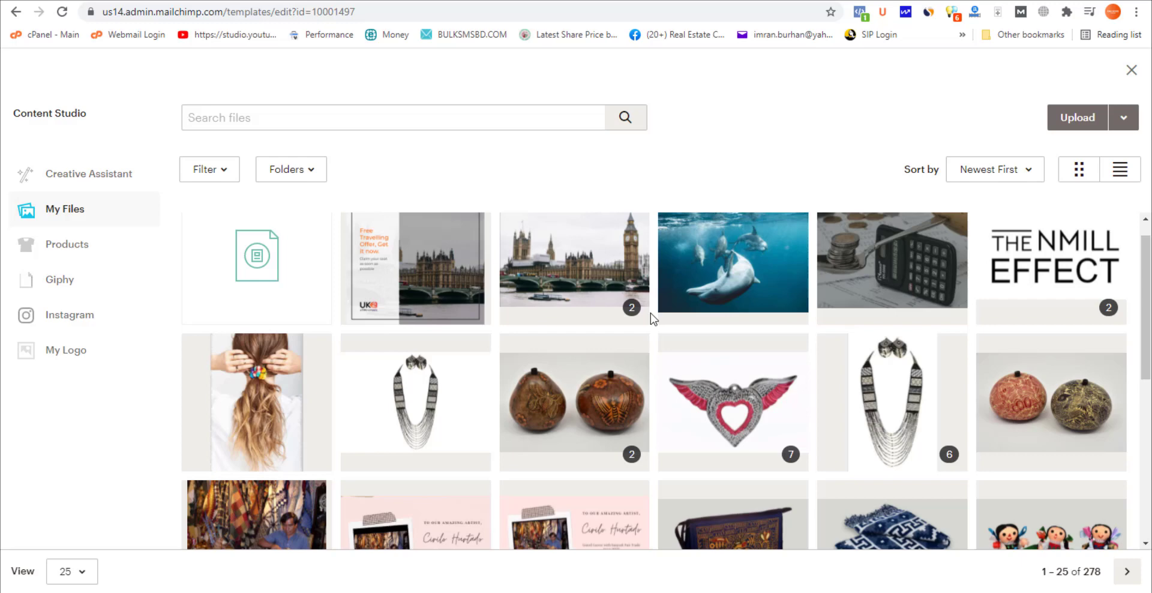
pyautogui.click(1051, 287)
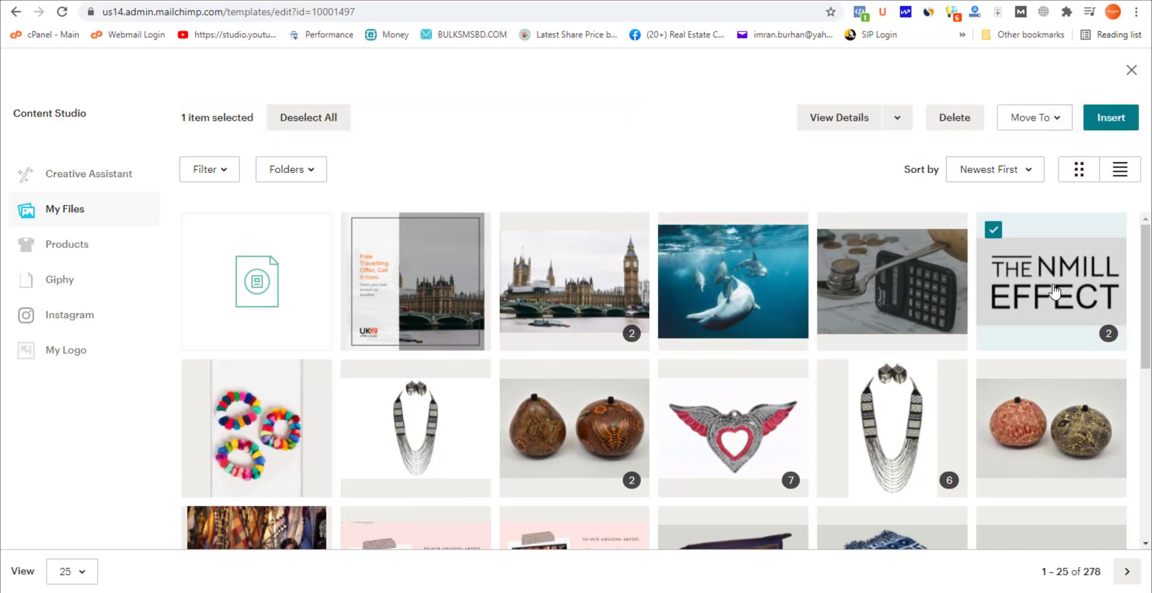
pyautogui.click(1110, 117)
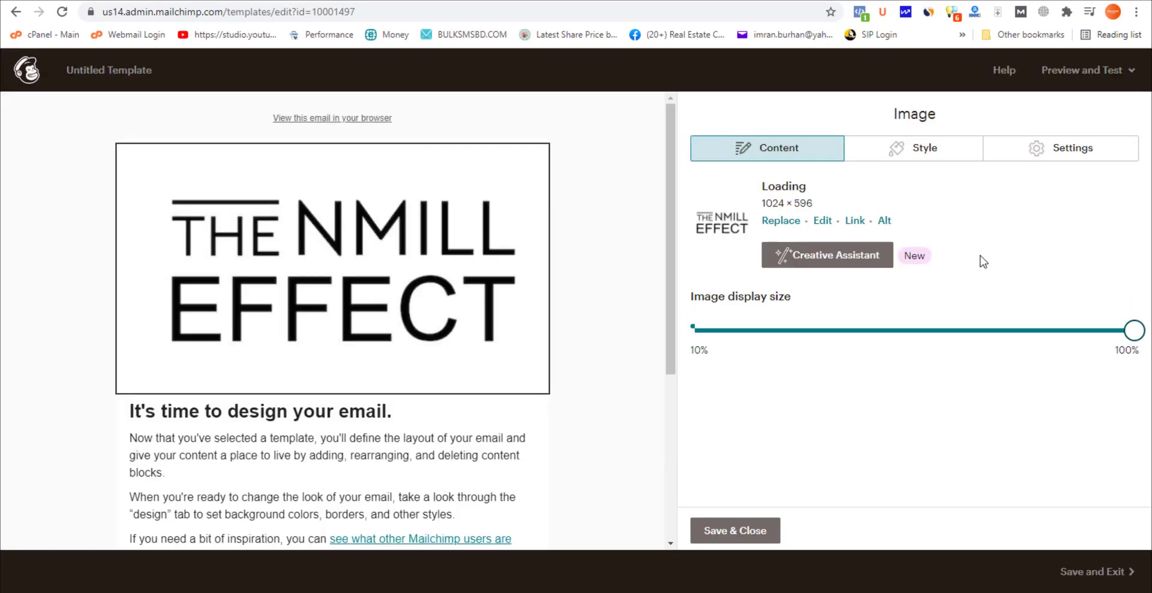
# Reduce the logo's display size to about one third and save the image block
pyautogui.click(832, 337)
pyautogui.moveTo(832, 337); pyautogui.dragTo(806, 337)
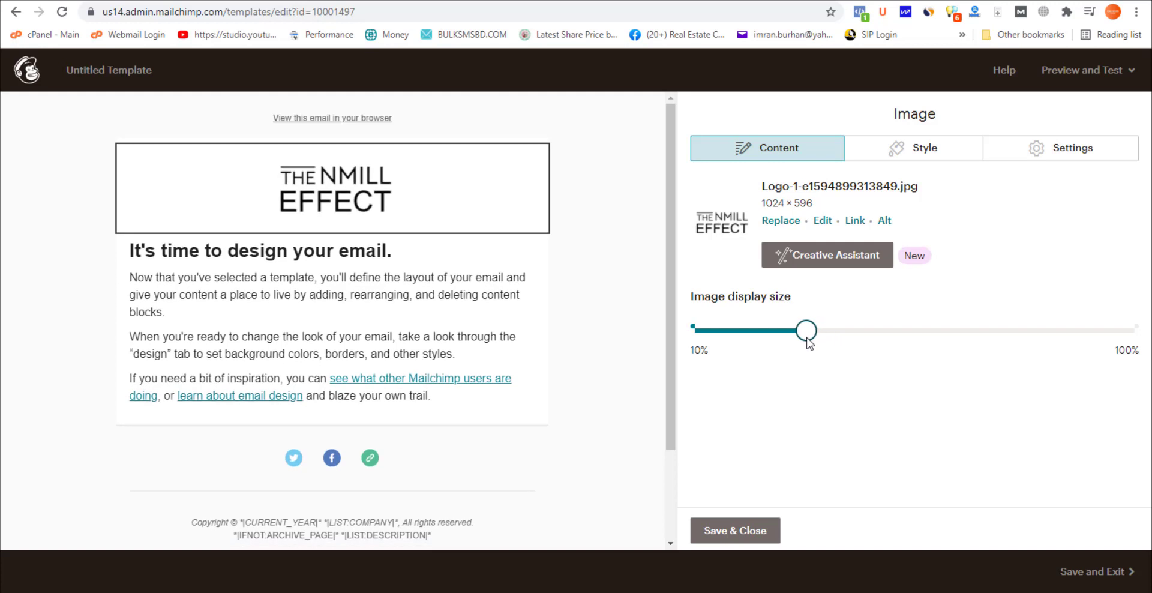
pyautogui.click(747, 522)
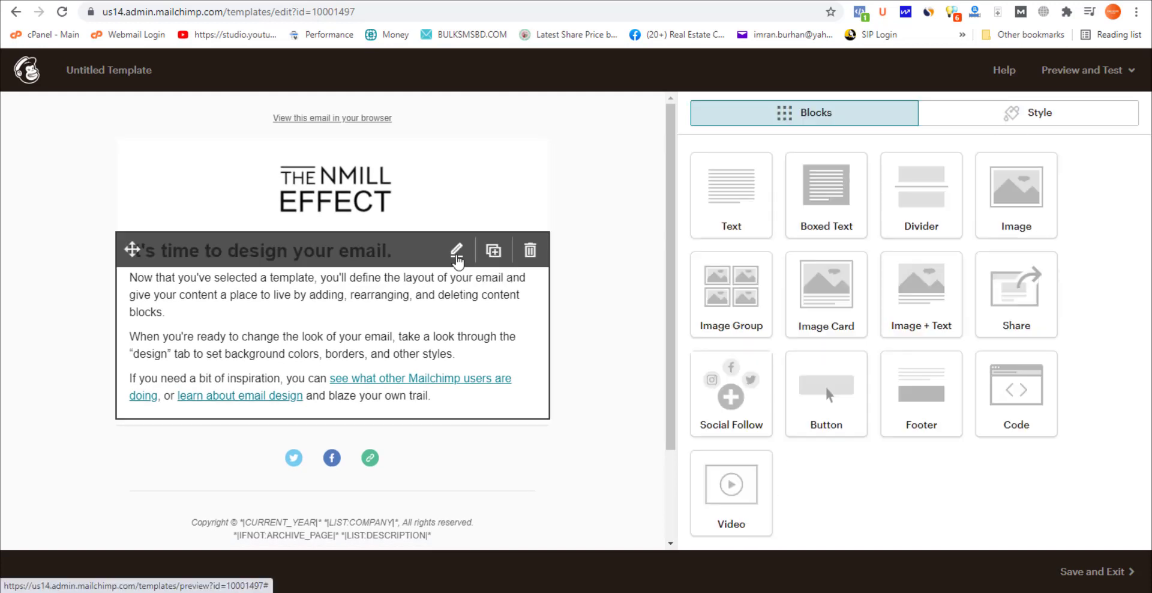
# Delete the "It's time to design your email." text block below the logo
pyautogui.click(455, 255)
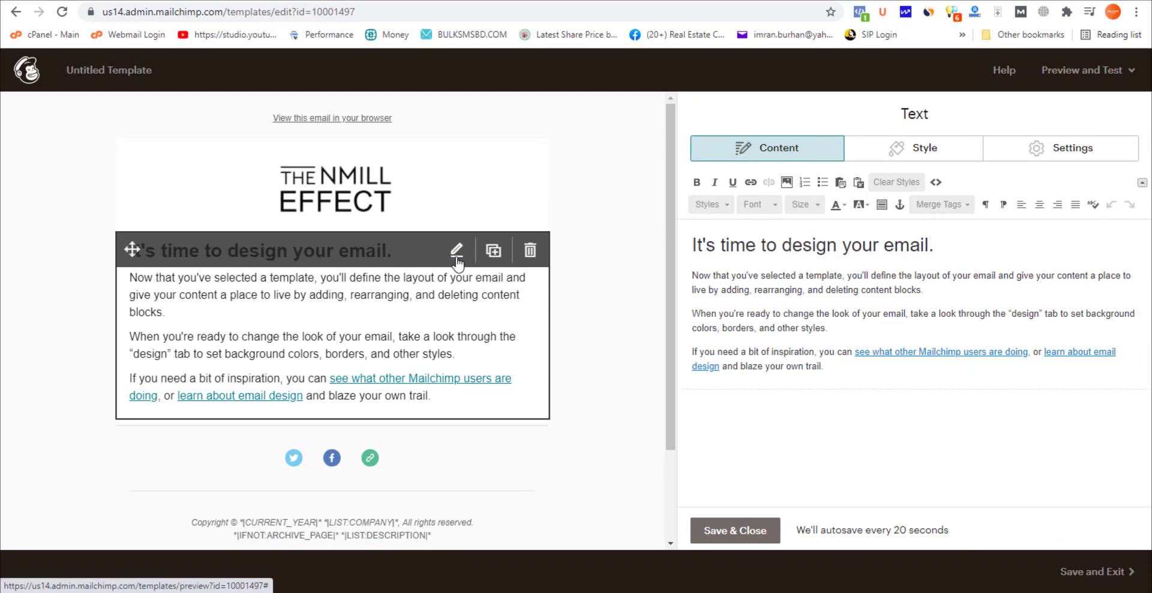
pyautogui.click(735, 530)
pyautogui.moveTo(530, 252)
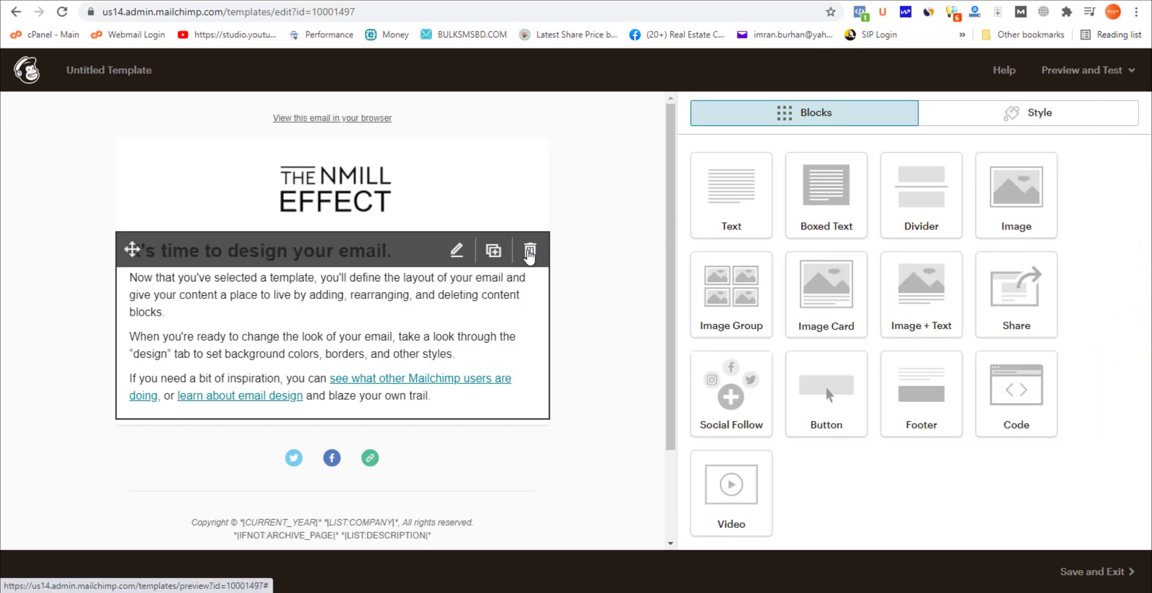
pyautogui.click(529, 252)
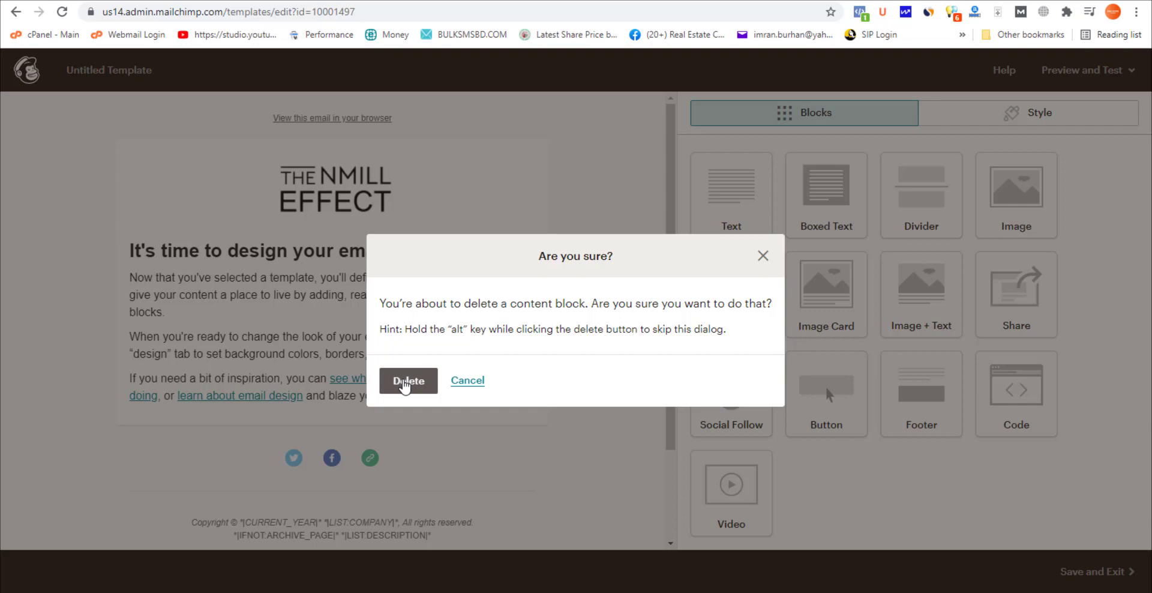
pyautogui.click(405, 381)
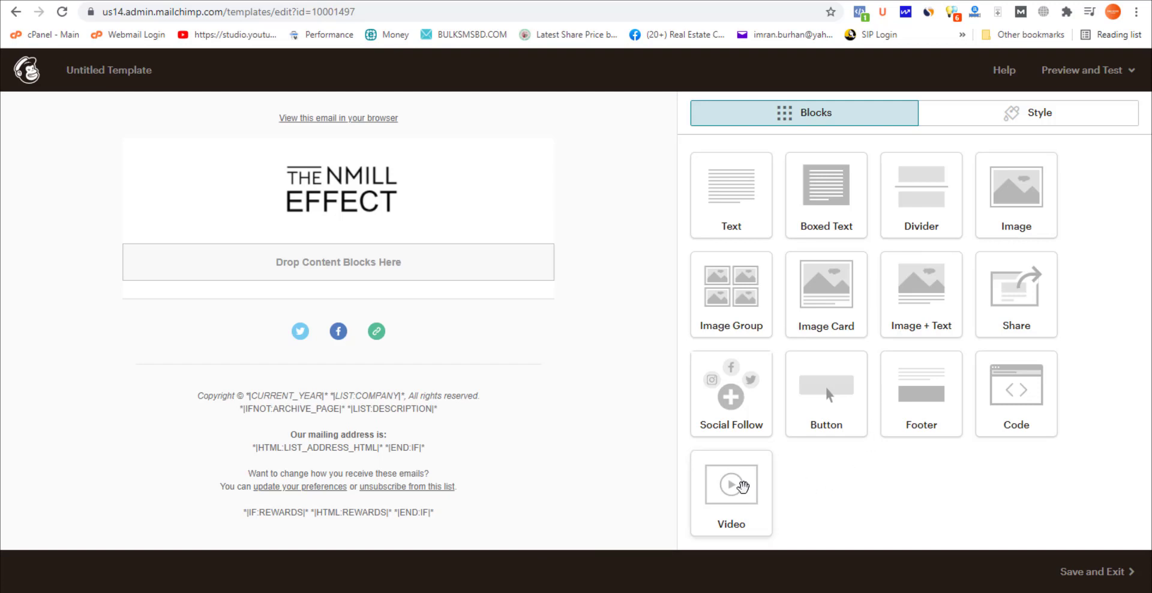
# Add a Video block below the logo, using the URL of the YouTube video "Free Email Lead Generation and Email Markeitng Part 3"
pyautogui.moveTo(743, 486); pyautogui.dragTo(407, 268)
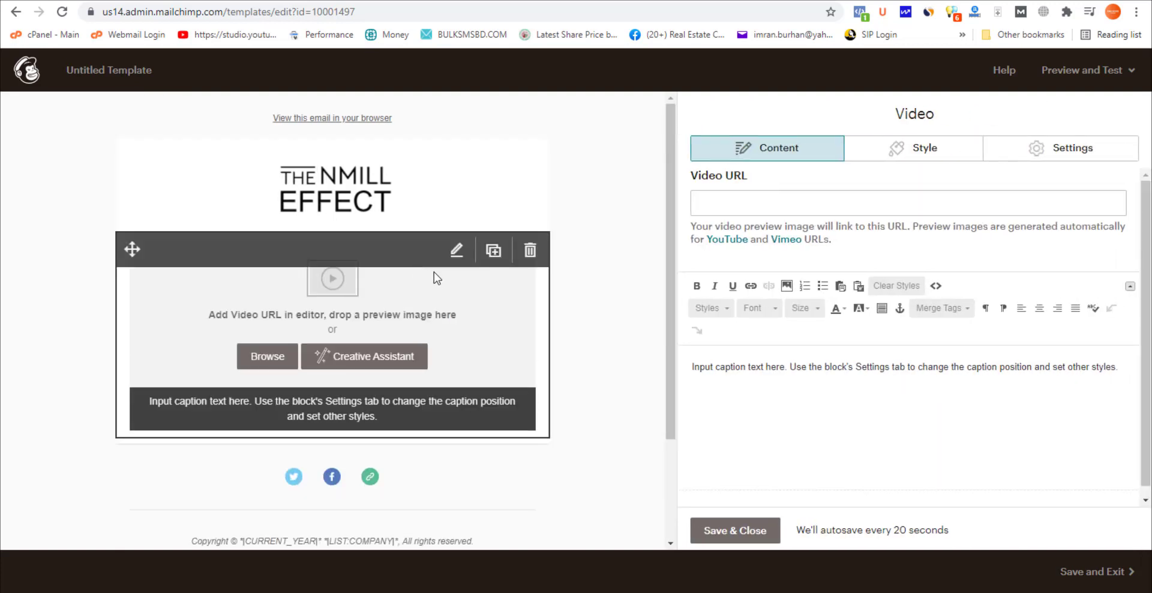
pyautogui.click(737, 203)
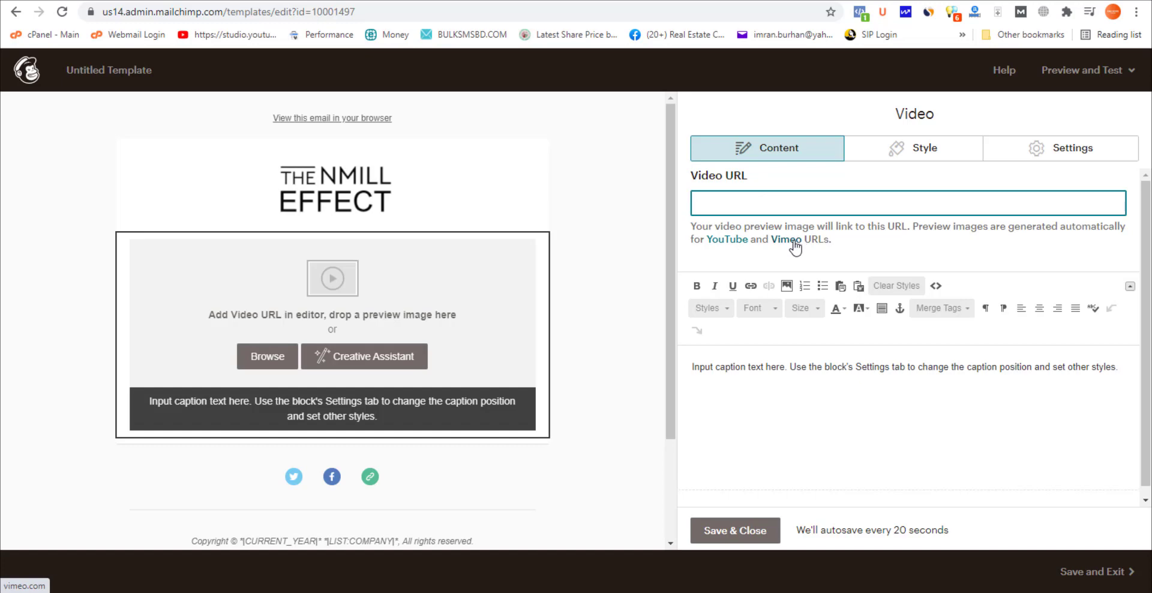
pyautogui.hotkey('ctrl', 'Tab')
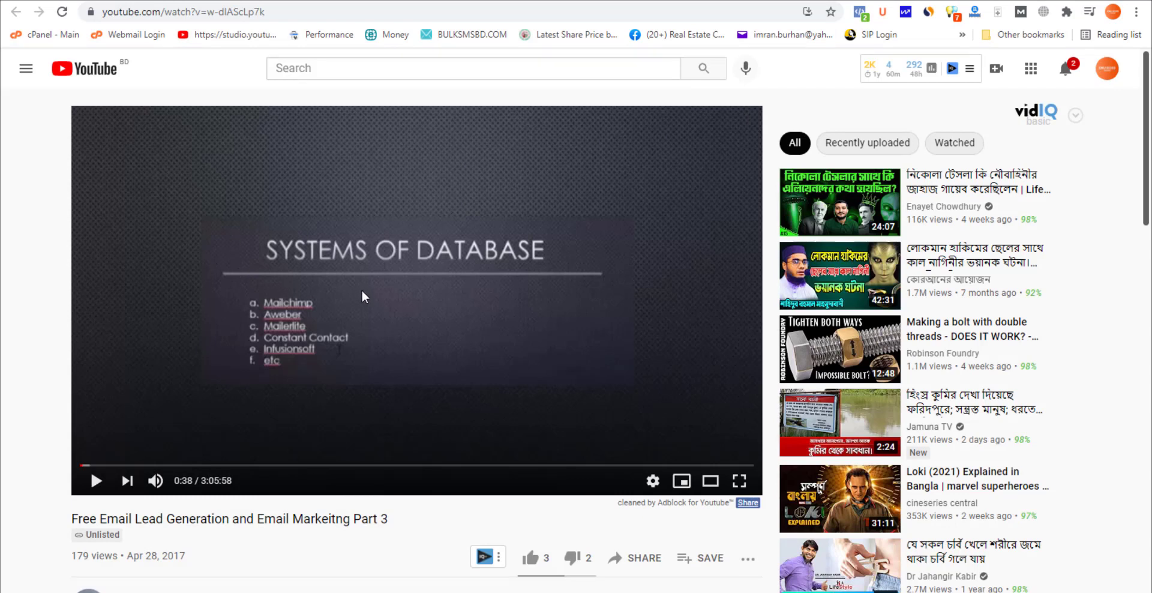
pyautogui.rightClick(364, 254)
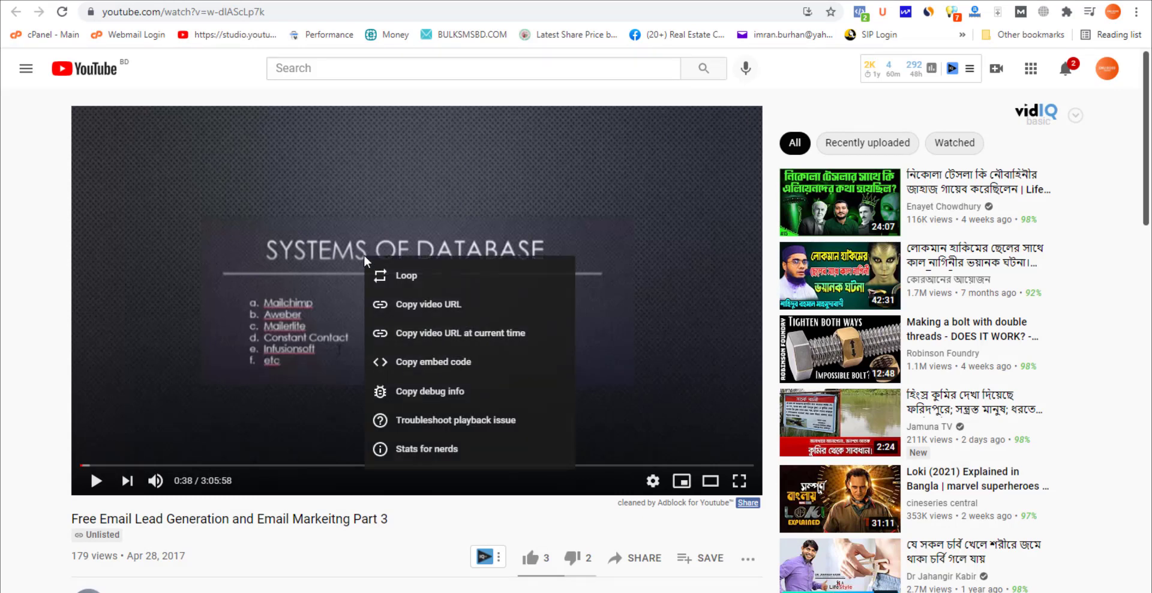
pyautogui.click(414, 300)
pyautogui.click(580, 1)
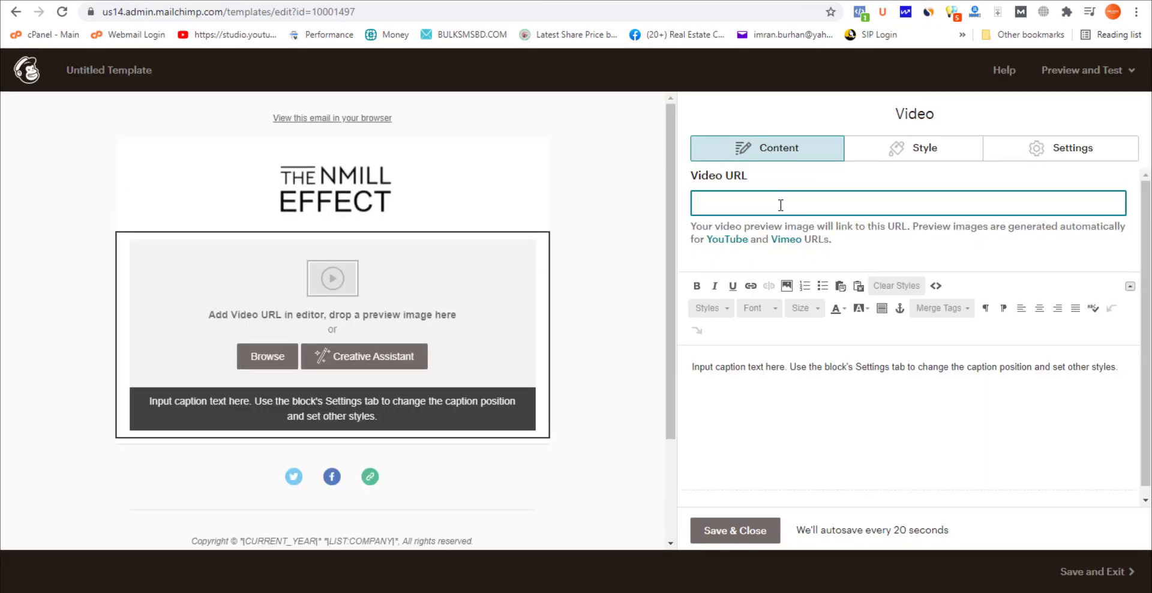
pyautogui.hotkey('ctrl', 'v')
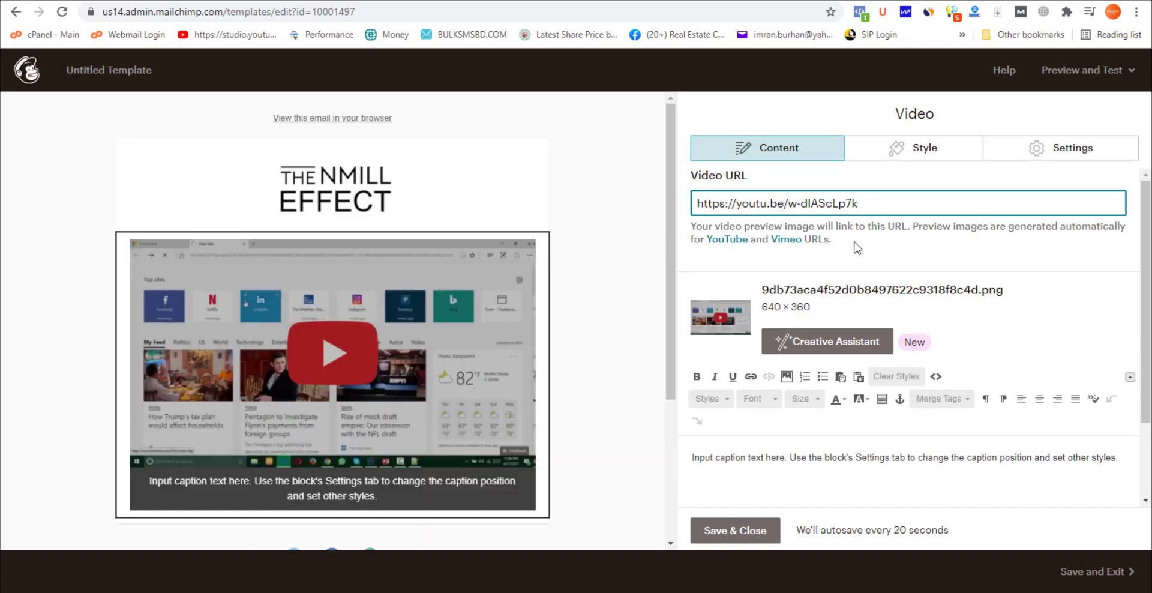
pyautogui.press('BackSpace')
# Replace the video block's placeholder caption with the YouTube title "Free Email Lead Generation and Email Markeitng Part 3"
pyautogui.click(800, 459)
pyautogui.scroll(-2, 798, 420)
pyautogui.keyDown('shift'); pyautogui.click(693, 358); pyautogui.keyUp('shift')
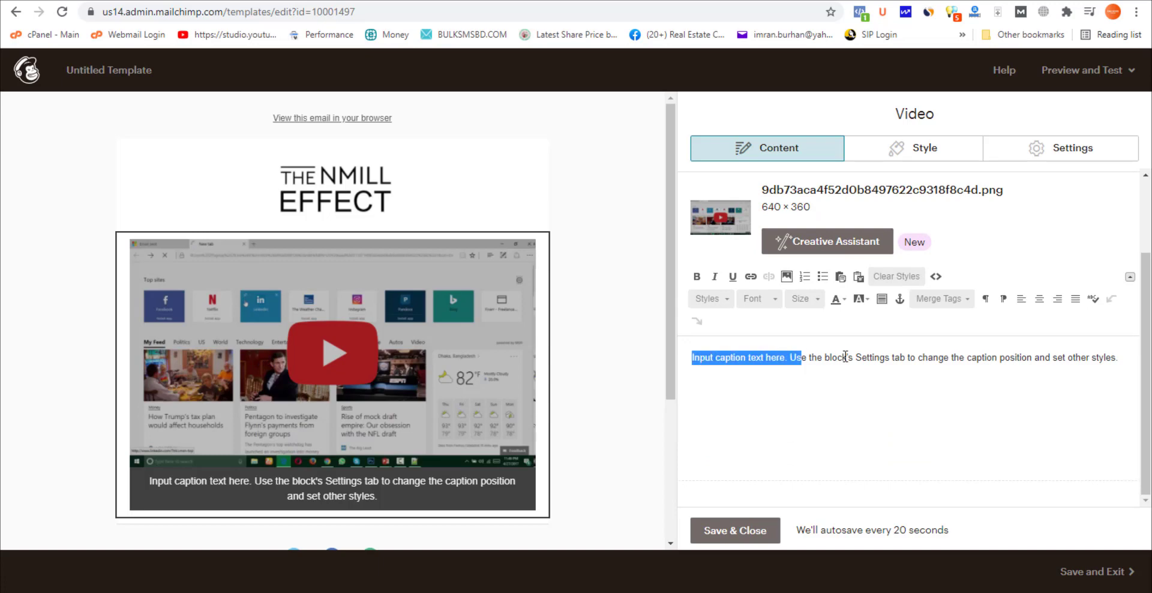
pyautogui.moveTo(845, 357); pyautogui.dragTo(1124, 354)
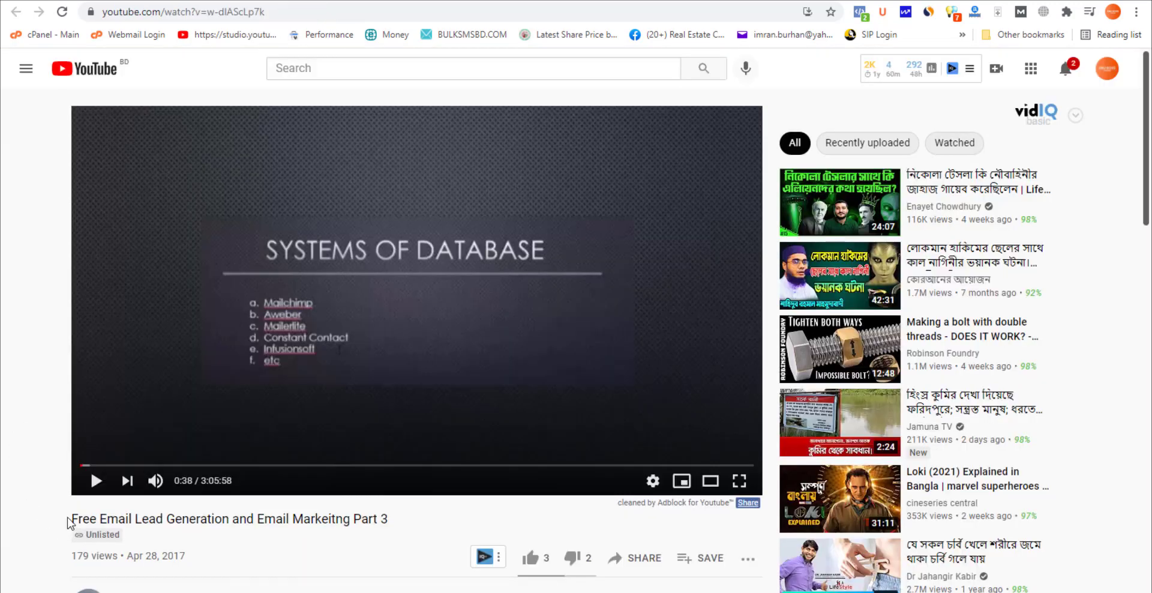
pyautogui.moveTo(69, 520); pyautogui.dragTo(389, 520)
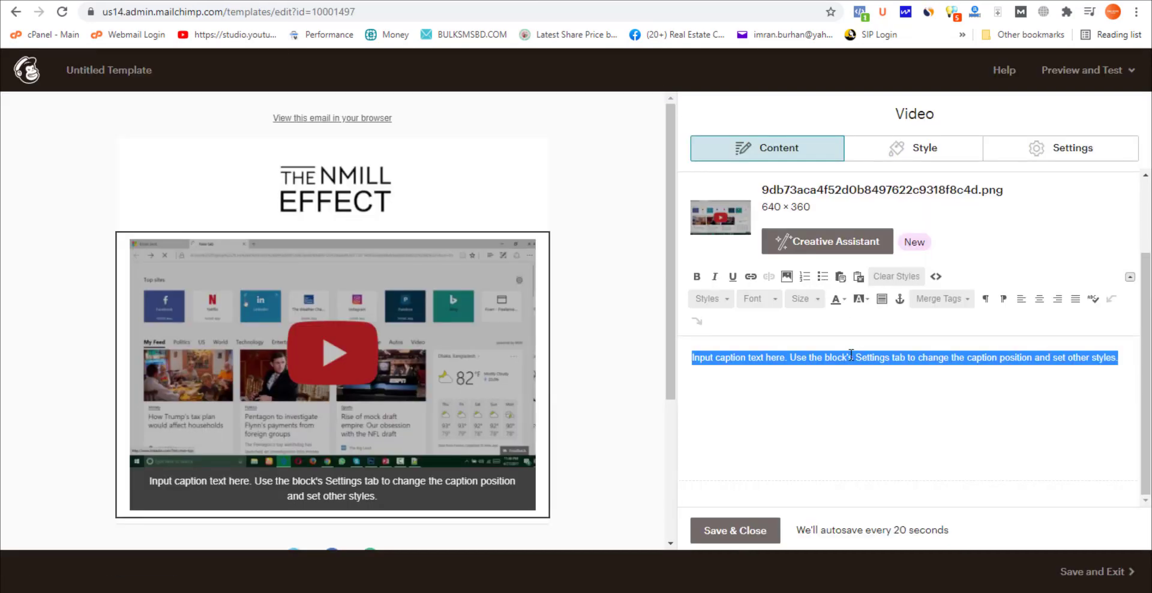
pyautogui.hotkey('ctrl', 'v')
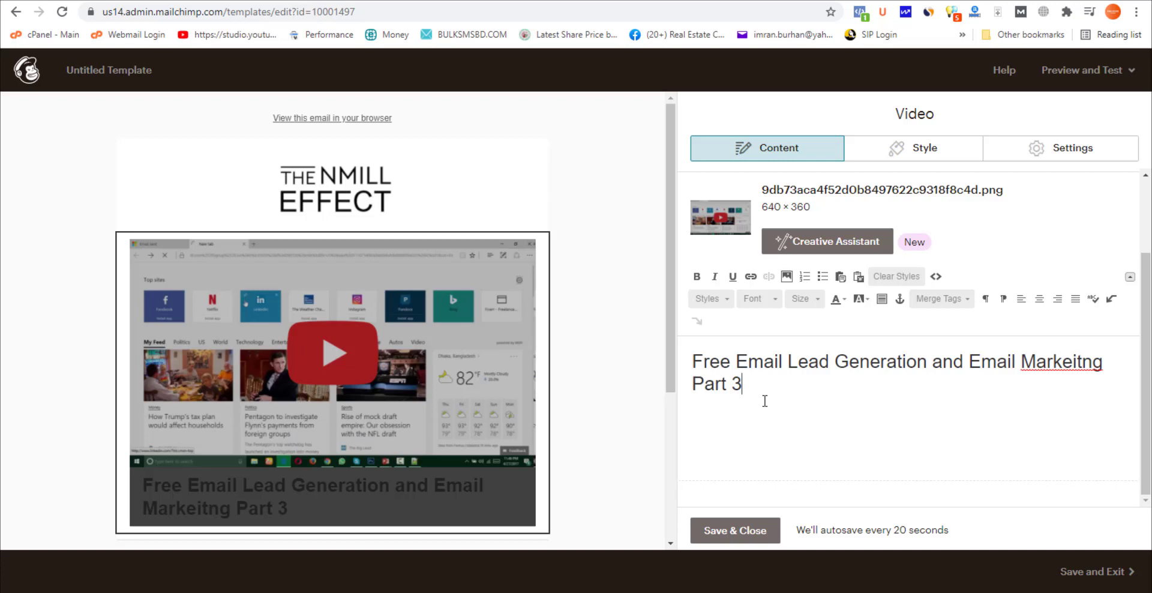
# Set the video block's card background colour to orange-red (#ea5b3a)
pyautogui.moveTo(742, 384); pyautogui.dragTo(688, 360)
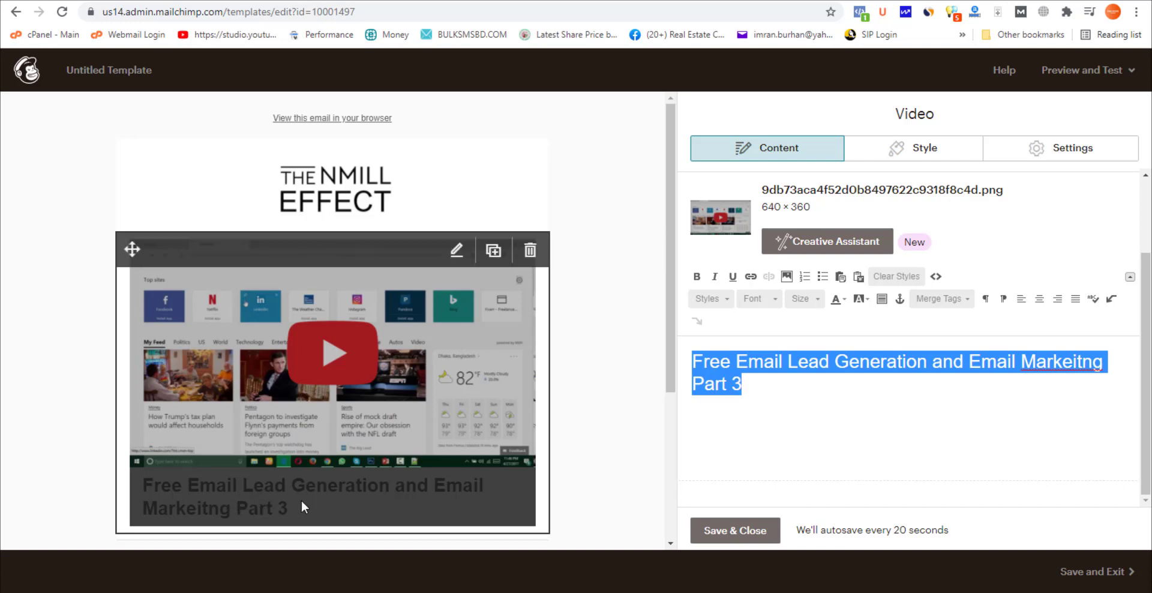
pyautogui.click(947, 155)
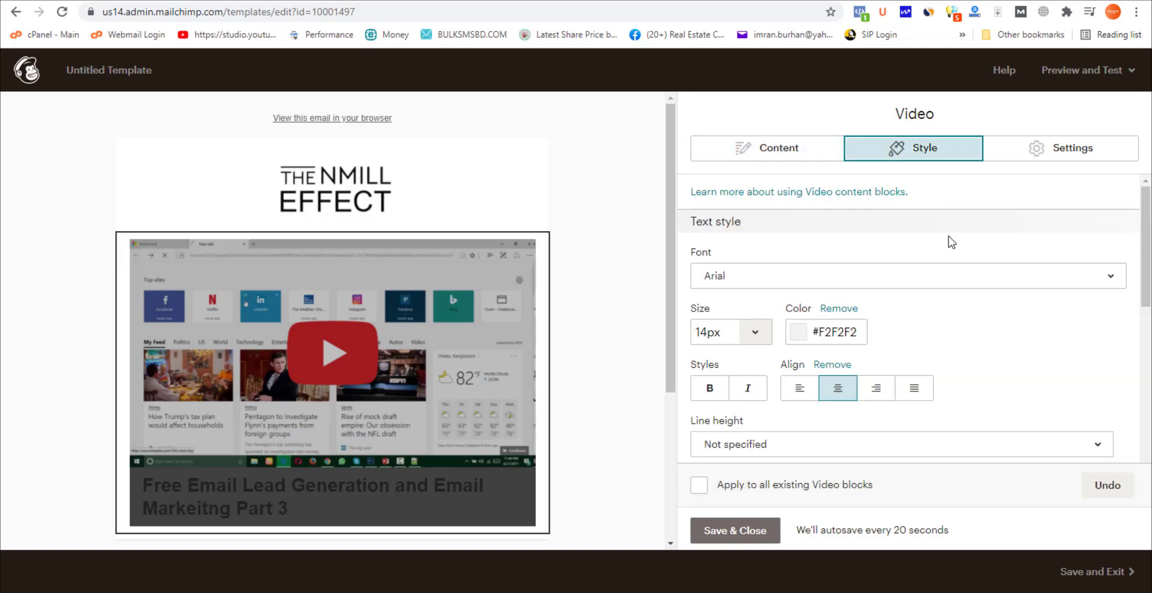
pyautogui.scroll(-5, 951, 242)
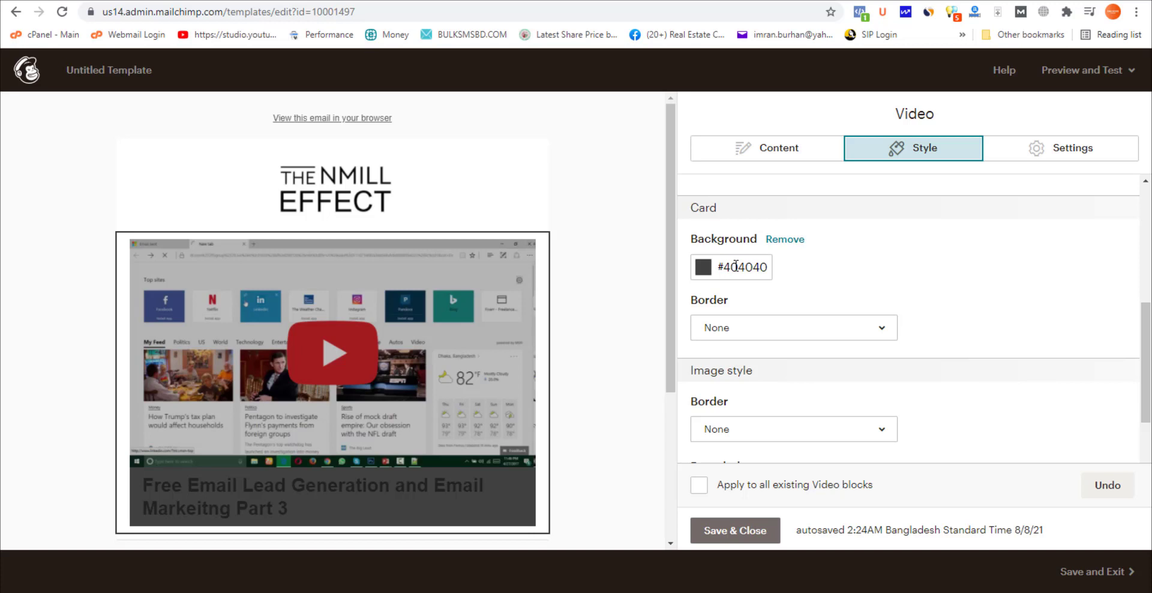
pyautogui.click(735, 266)
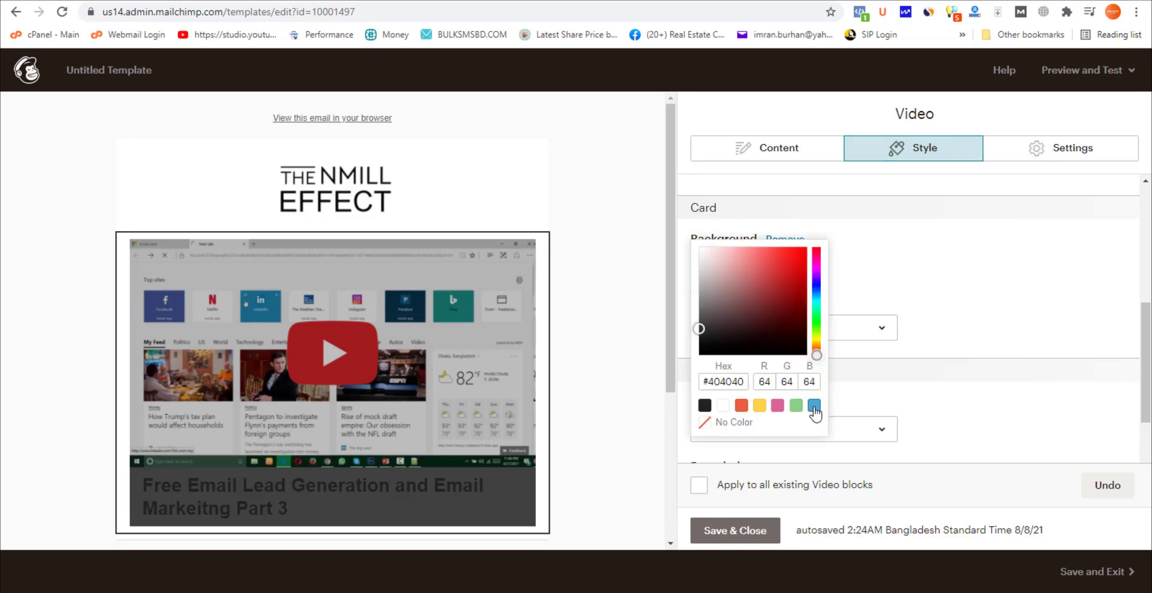
pyautogui.click(814, 406)
pyautogui.click(741, 405)
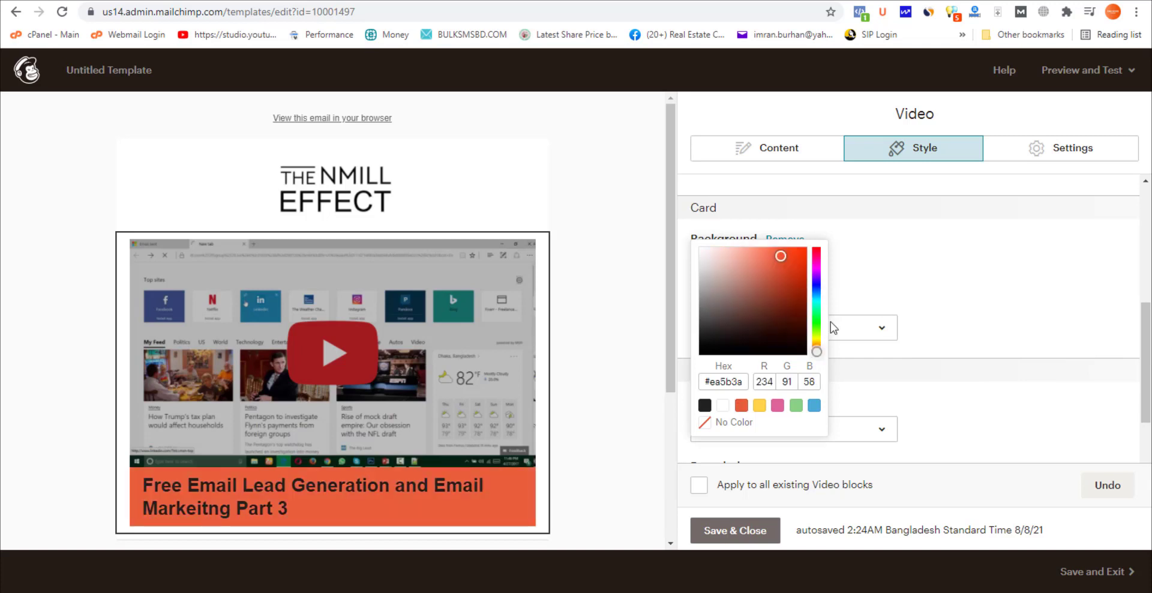
pyautogui.click(921, 287)
pyautogui.scroll(-2, 921, 287)
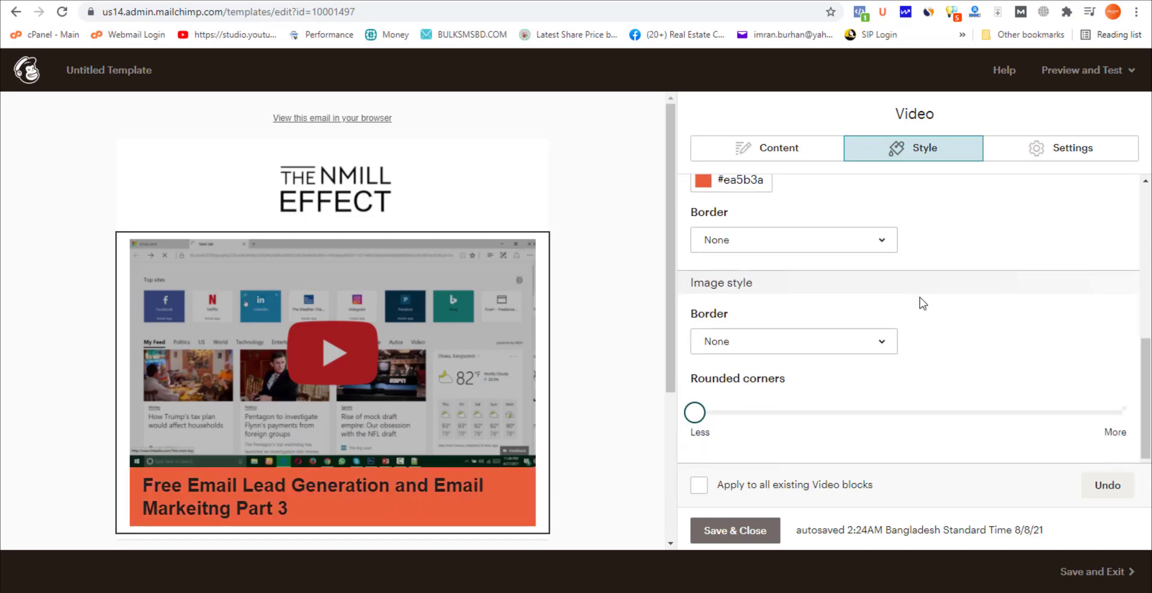
# Set the video block's text colour to white (#ffffff) and save the block
pyautogui.scroll(6, 919, 291)
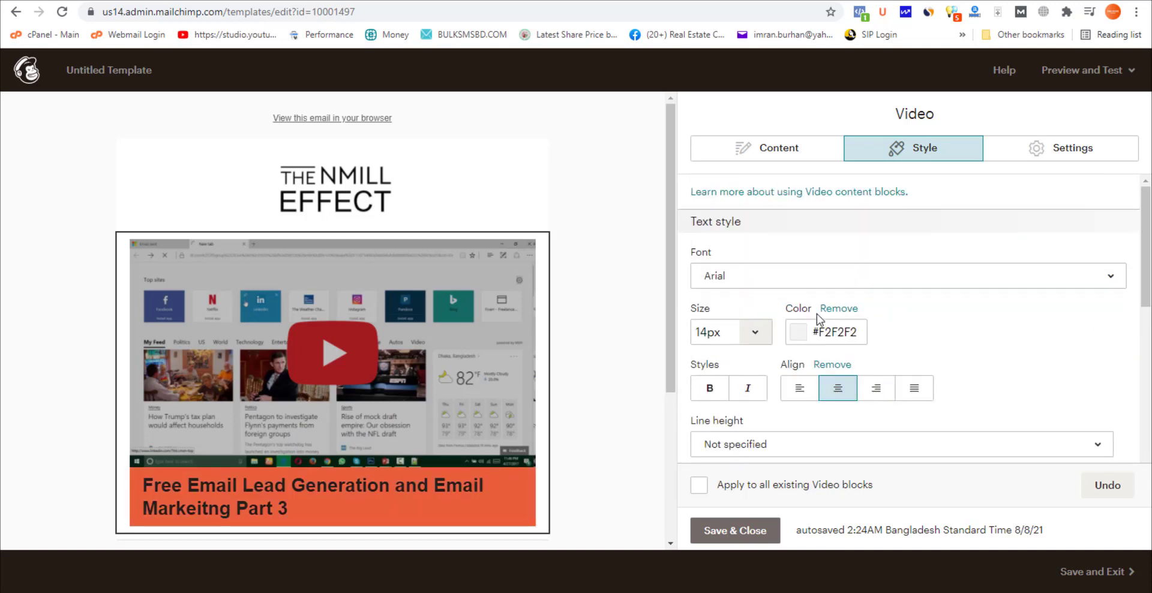
pyautogui.click(834, 329)
pyautogui.click(783, 307)
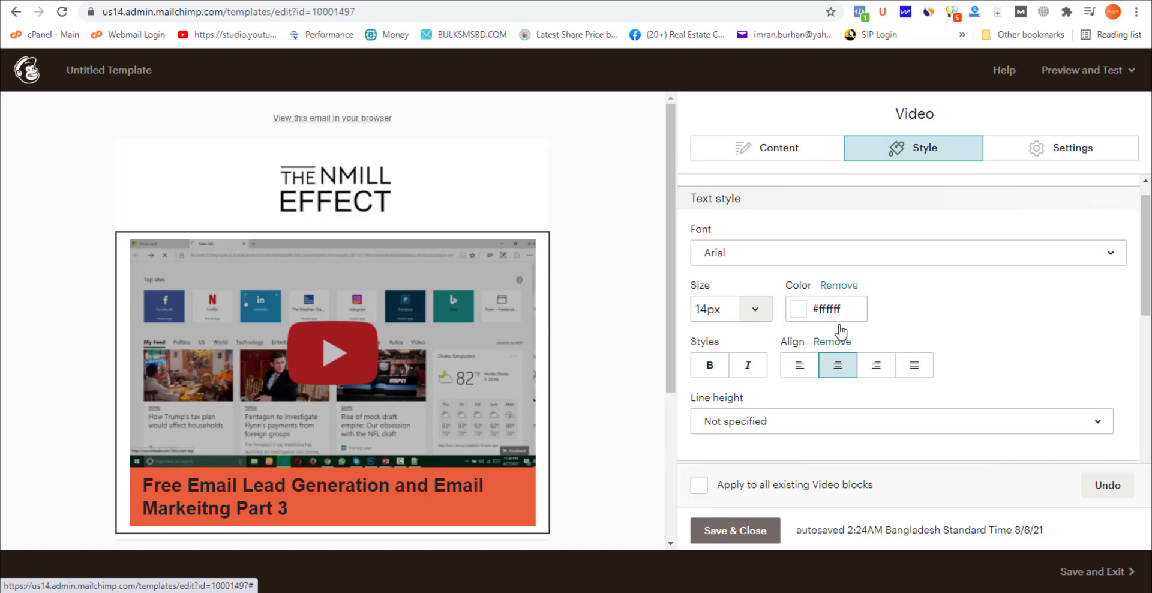
pyautogui.scroll(1, 798, 420)
pyautogui.click(735, 530)
# Reopen the video block, inspect the caption's HTML source for its heading level, and close the block
pyautogui.click(414, 438)
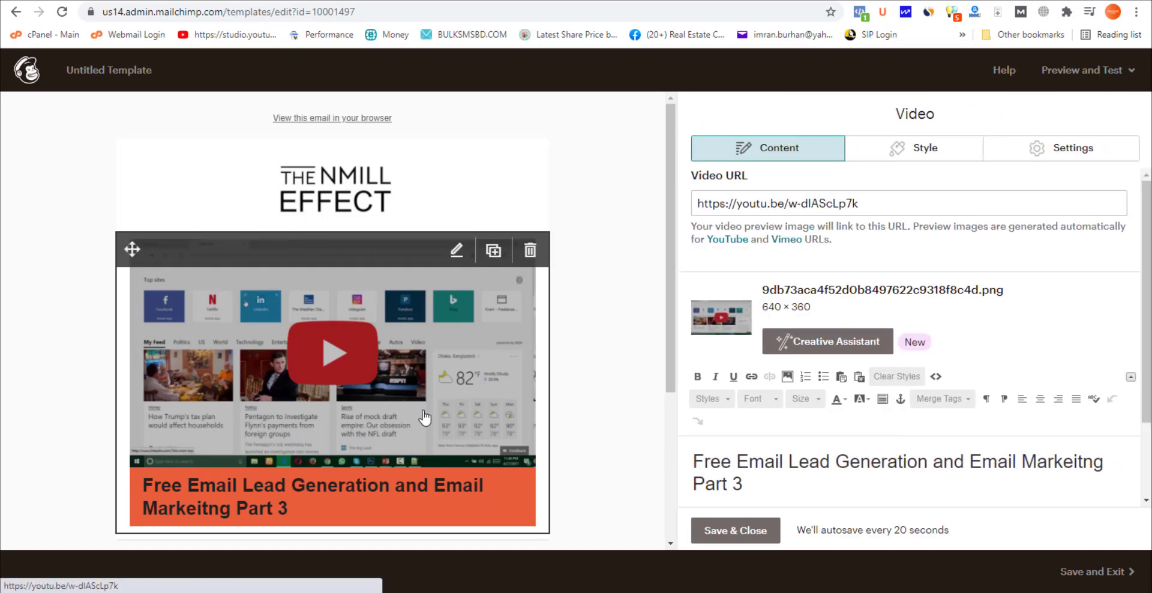
pyautogui.scroll(-1, 758, 420)
pyautogui.click(755, 405)
pyautogui.hotkey('ctrl', 'a')
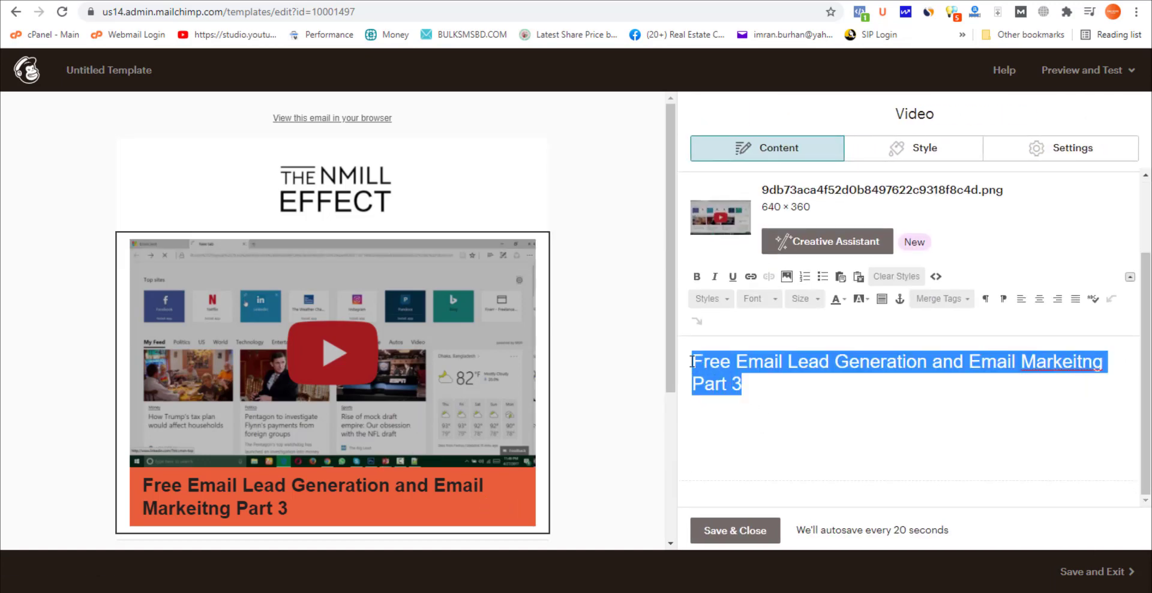
pyautogui.click(935, 278)
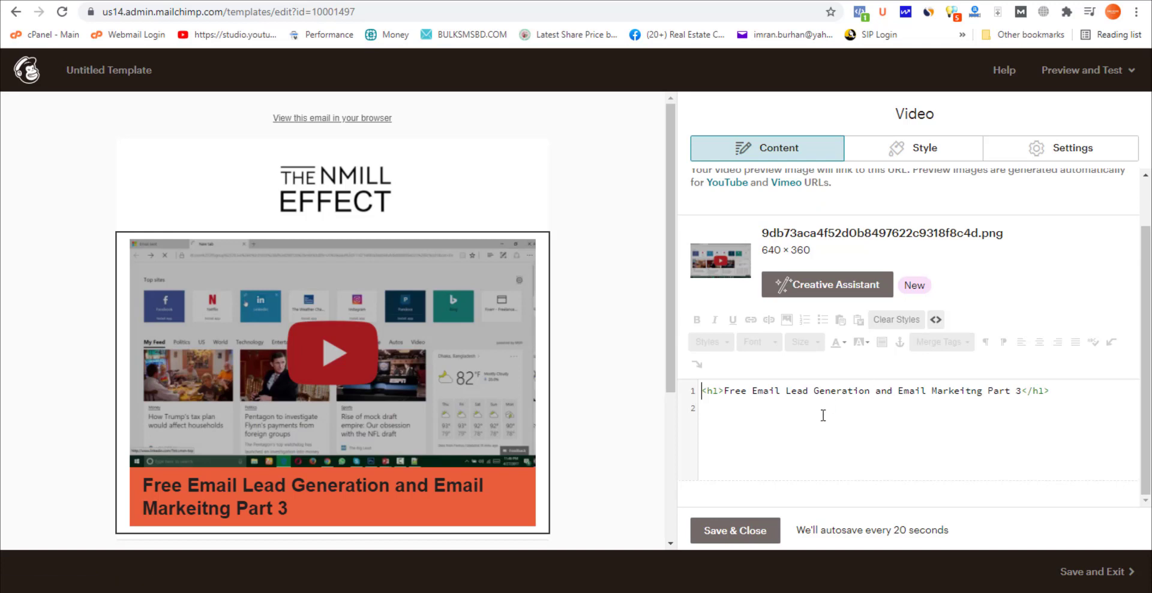
pyautogui.click(712, 391)
pyautogui.click(740, 531)
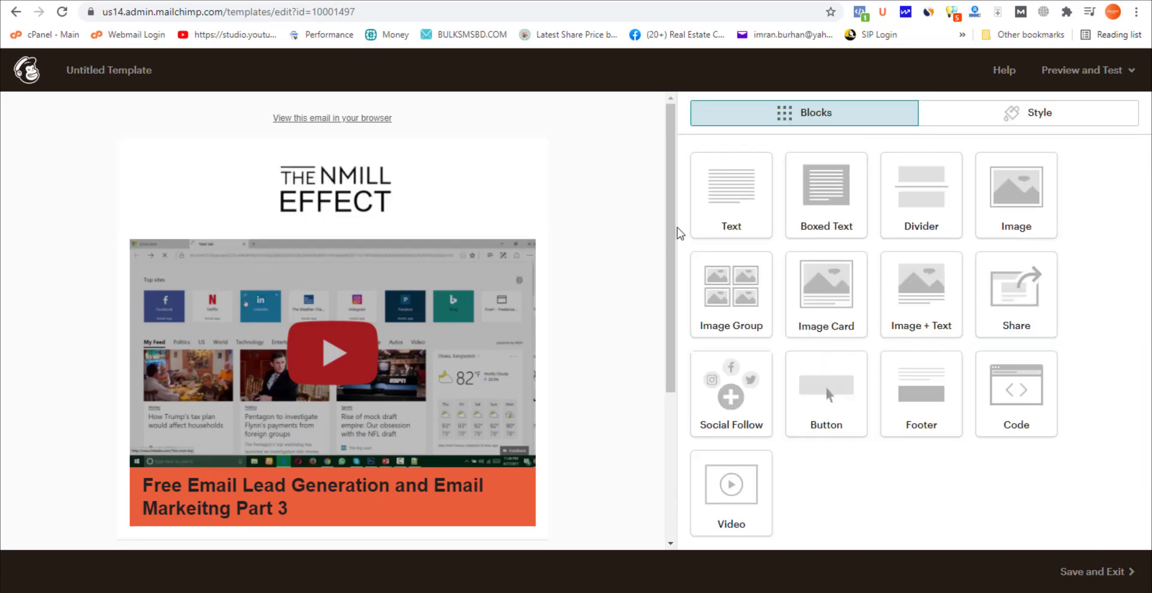
# Set the page's Heading 1 style to white (#ffffff) text with centre alignment and save the page style
pyautogui.click(1009, 117)
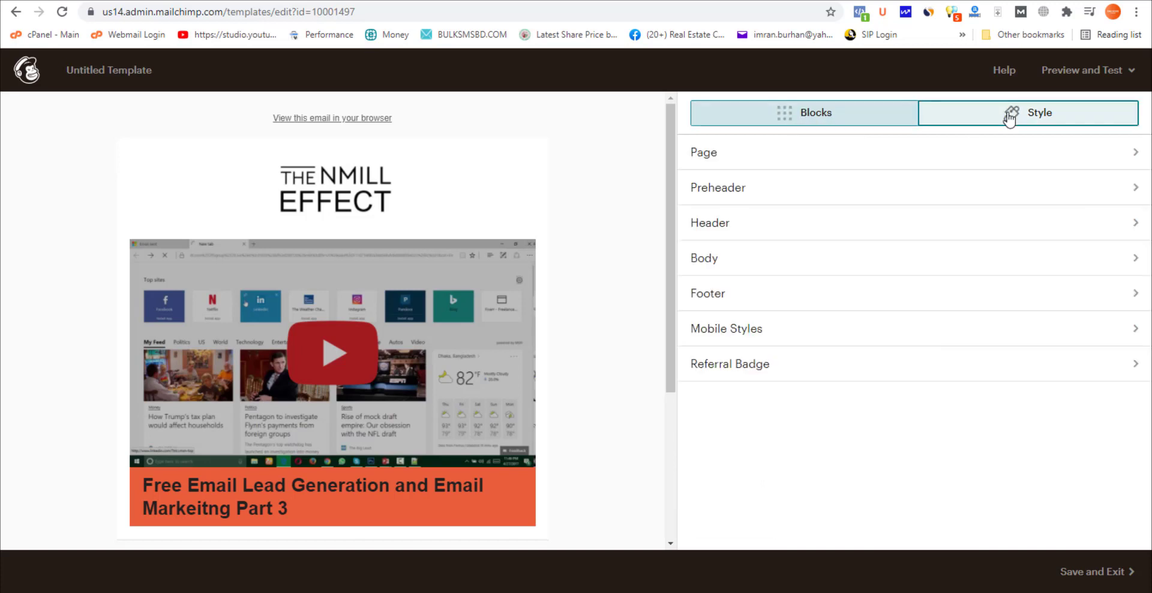
pyautogui.click(732, 162)
pyautogui.scroll(-2, 791, 281)
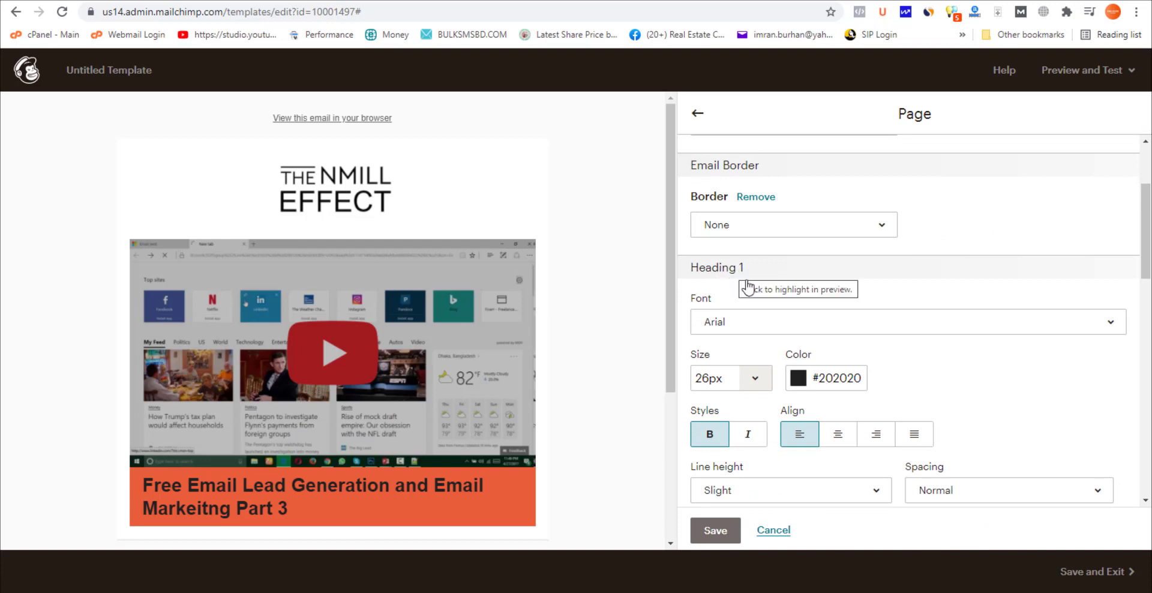
pyautogui.click(798, 378)
pyautogui.scroll(-1, 816, 384)
pyautogui.moveTo(816, 384); pyautogui.dragTo(773, 355)
pyautogui.click(773, 355)
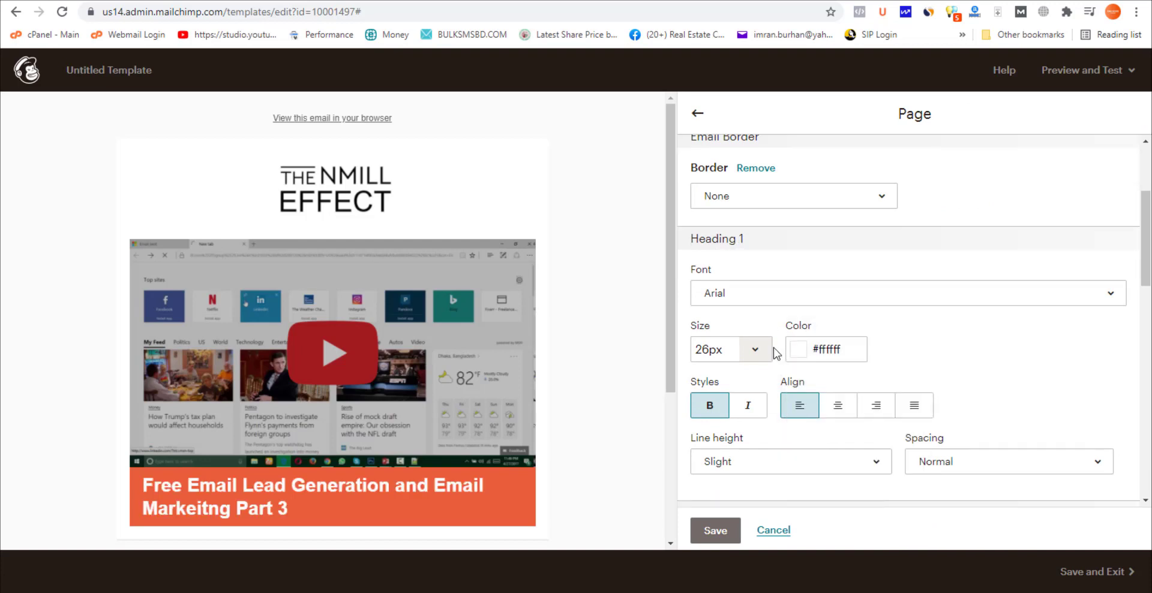
pyautogui.click(837, 408)
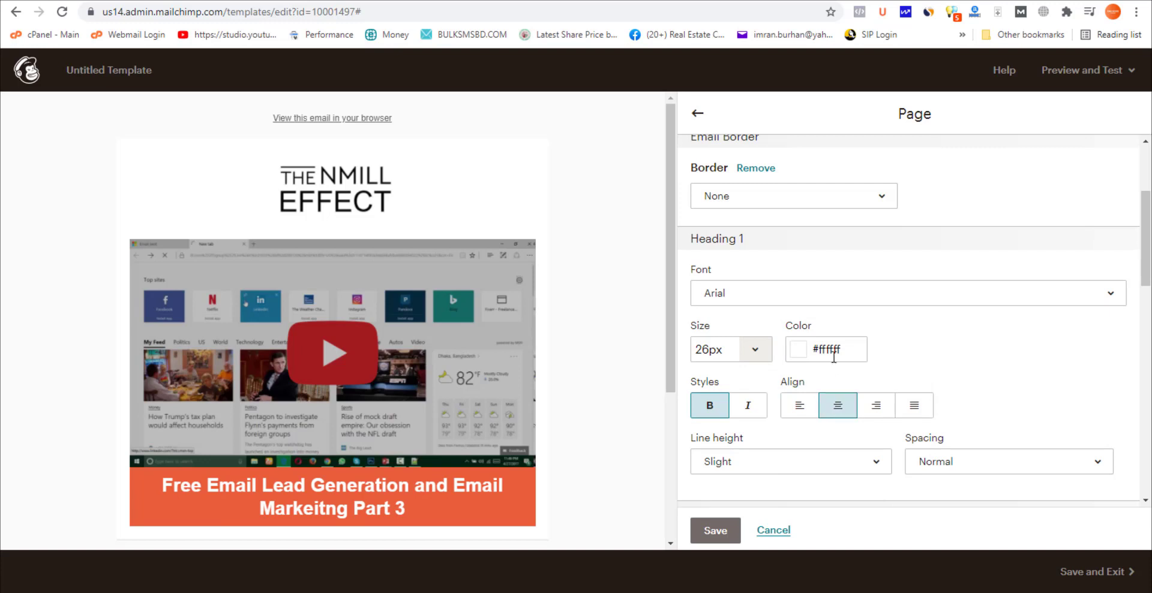
pyautogui.click(715, 530)
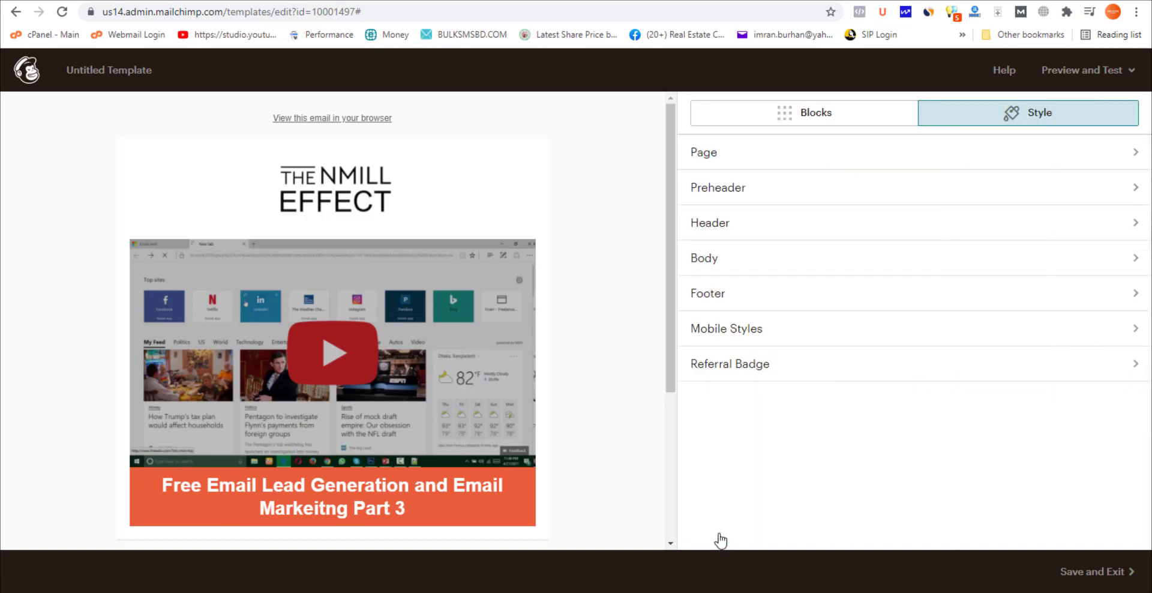
# Set the footer link colour to #222222 and the footer text colour to #ffffff
pyautogui.scroll(-3, 598, 393)
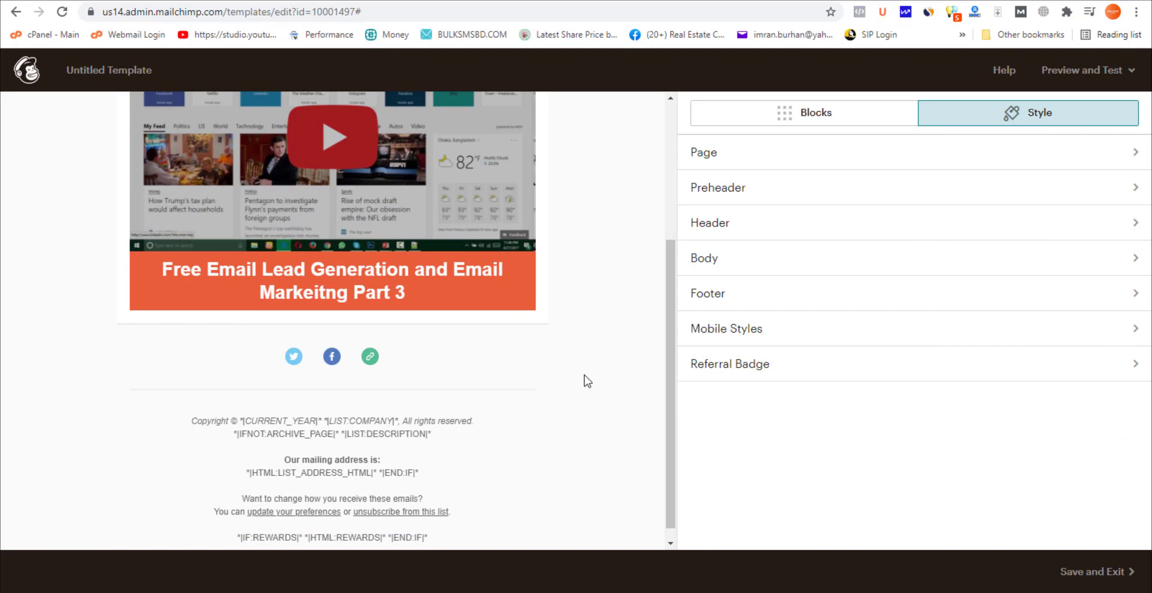
pyautogui.scroll(-1, 582, 376)
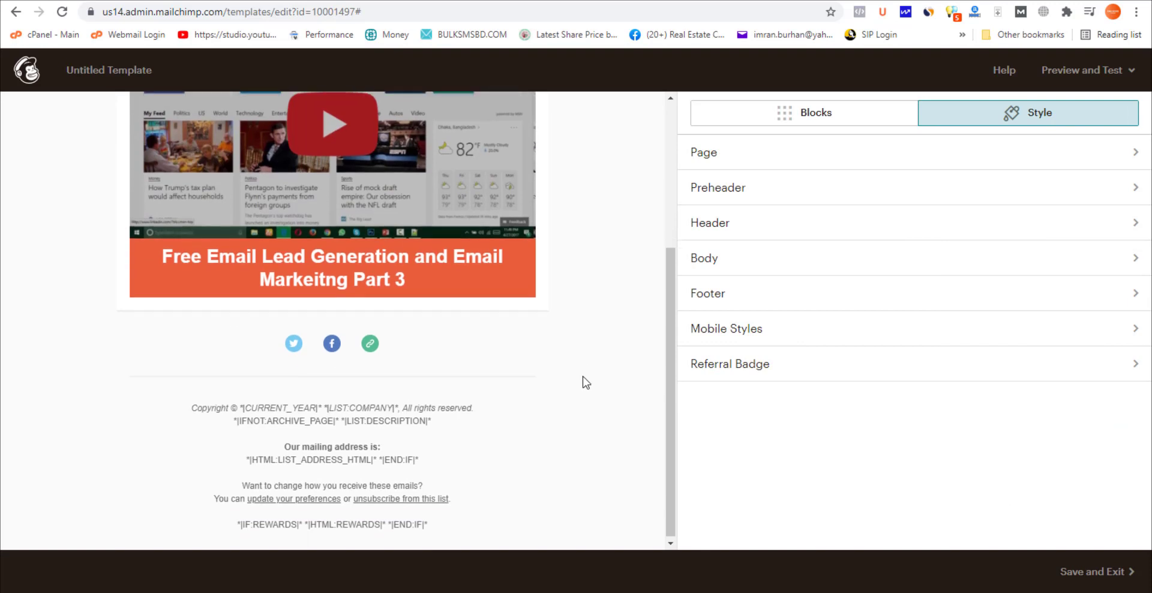
pyautogui.click(743, 306)
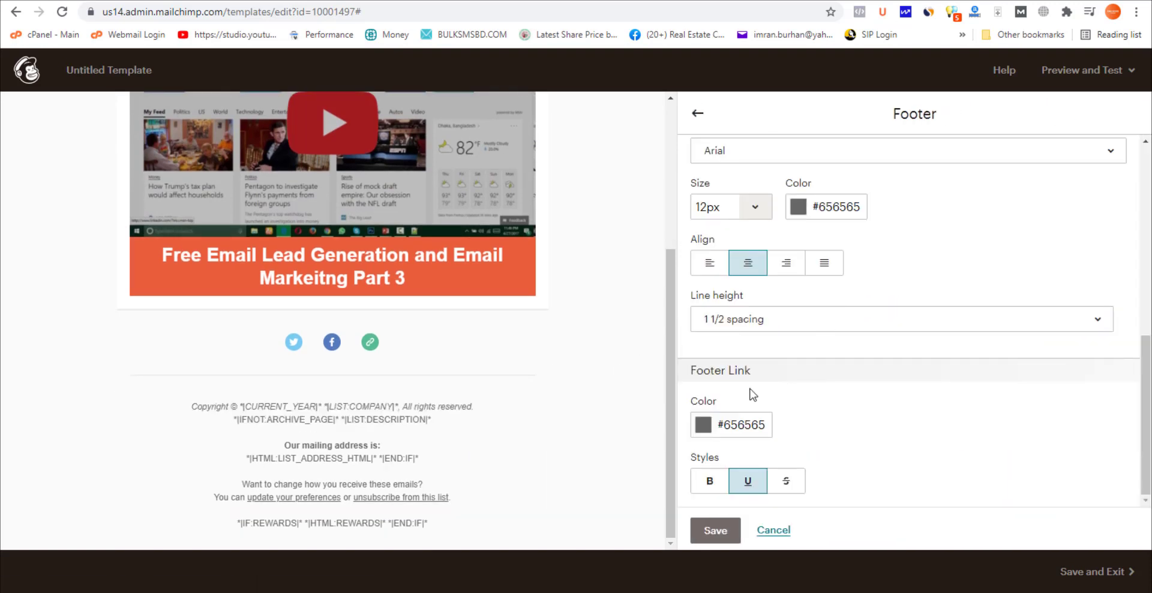
pyautogui.click(746, 428)
pyautogui.click(703, 368)
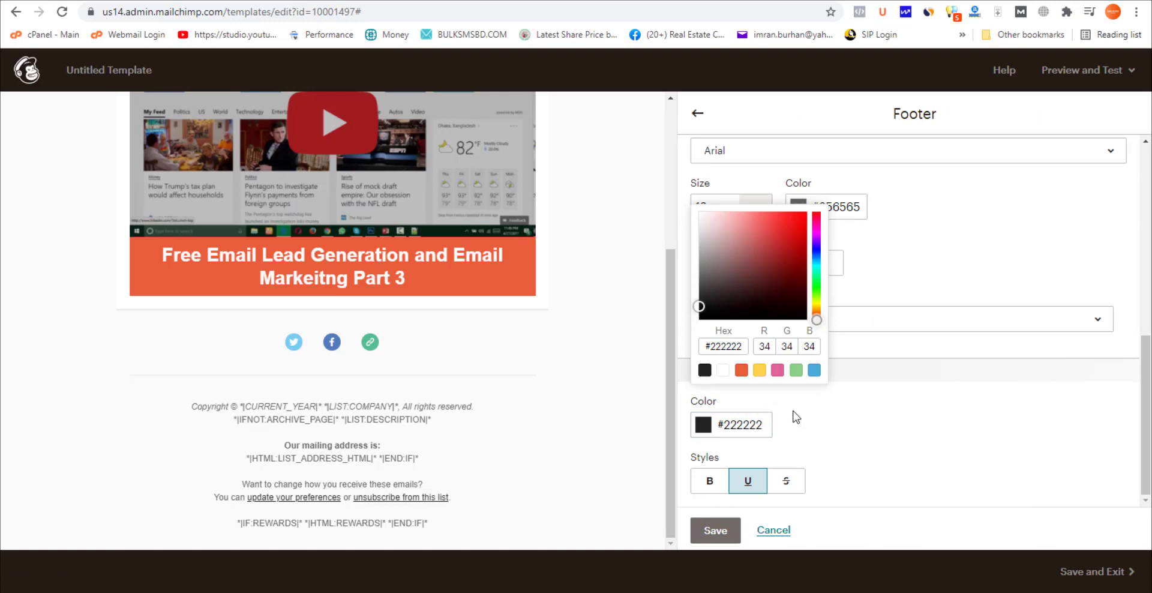
pyautogui.scroll(1, 809, 360)
pyautogui.click(826, 276)
pyautogui.moveTo(825, 281); pyautogui.dragTo(776, 254)
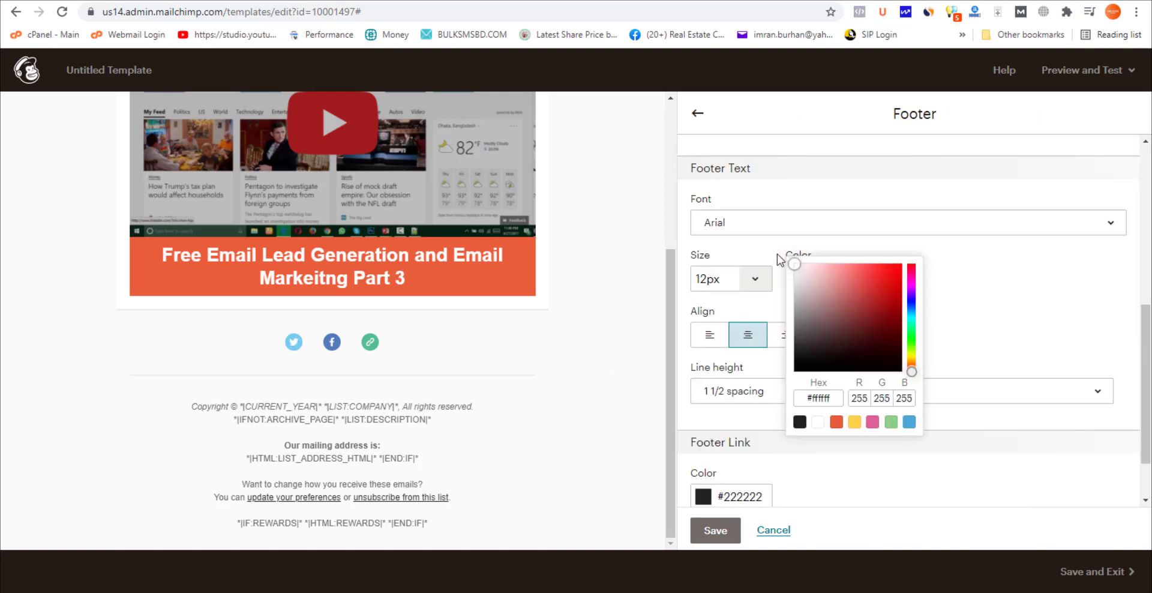
# Set the footer's background colour to #222222 and save the footer style
pyautogui.scroll(3, 767, 240)
pyautogui.click(704, 365)
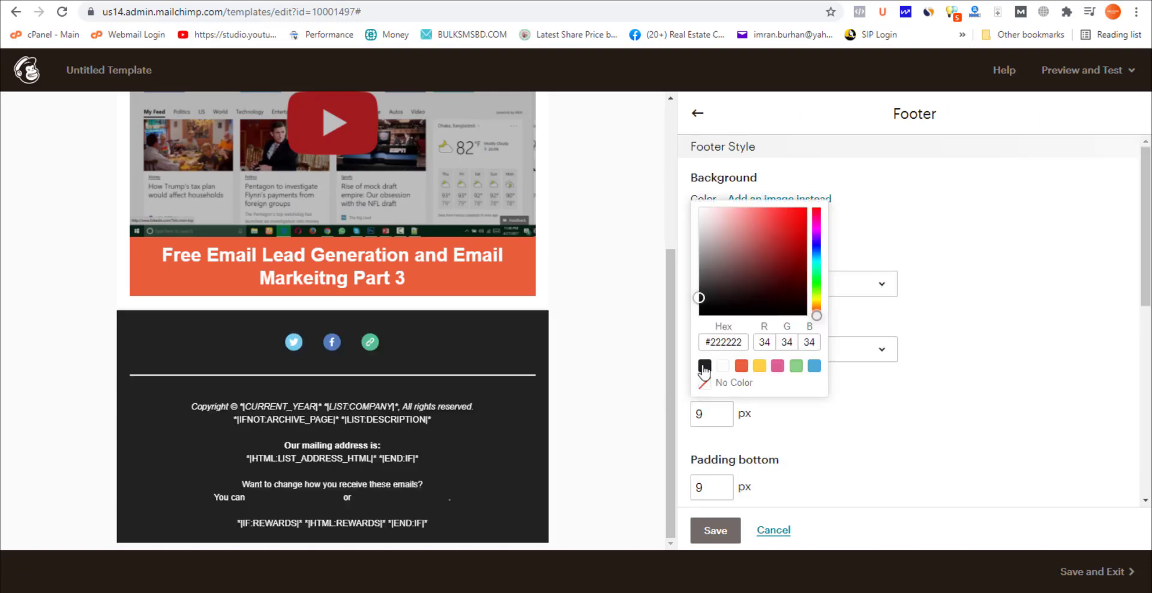
pyautogui.click(713, 531)
# Set the page background colour to light grey (#e6e6e6) and save the page style
pyautogui.click(738, 152)
pyautogui.click(752, 203)
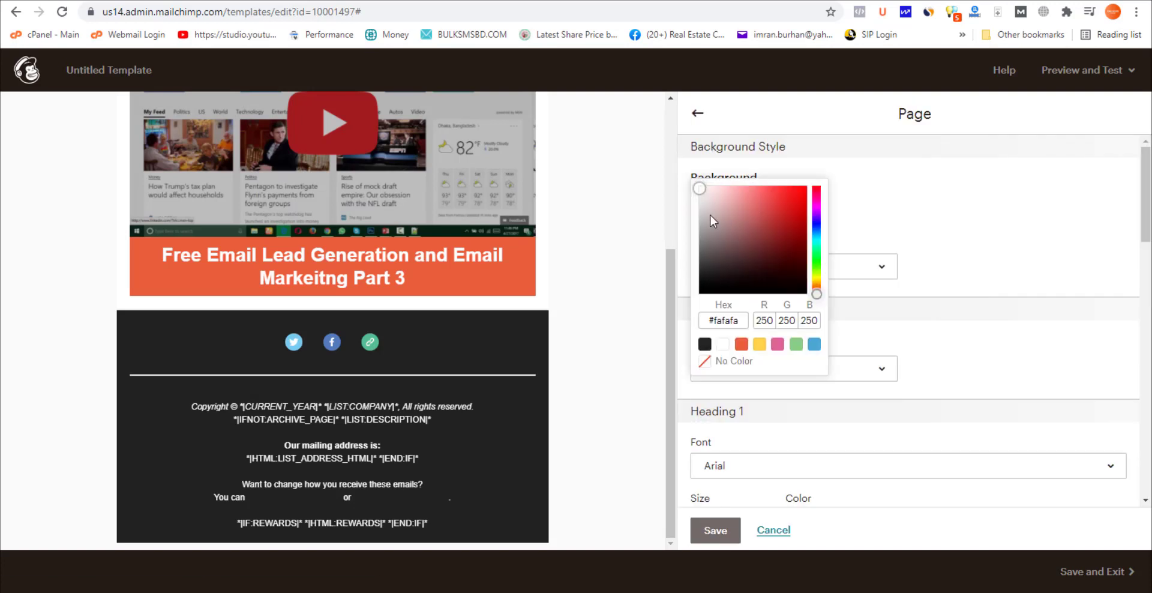
pyautogui.moveTo(710, 220); pyautogui.dragTo(681, 197)
pyautogui.click(681, 197)
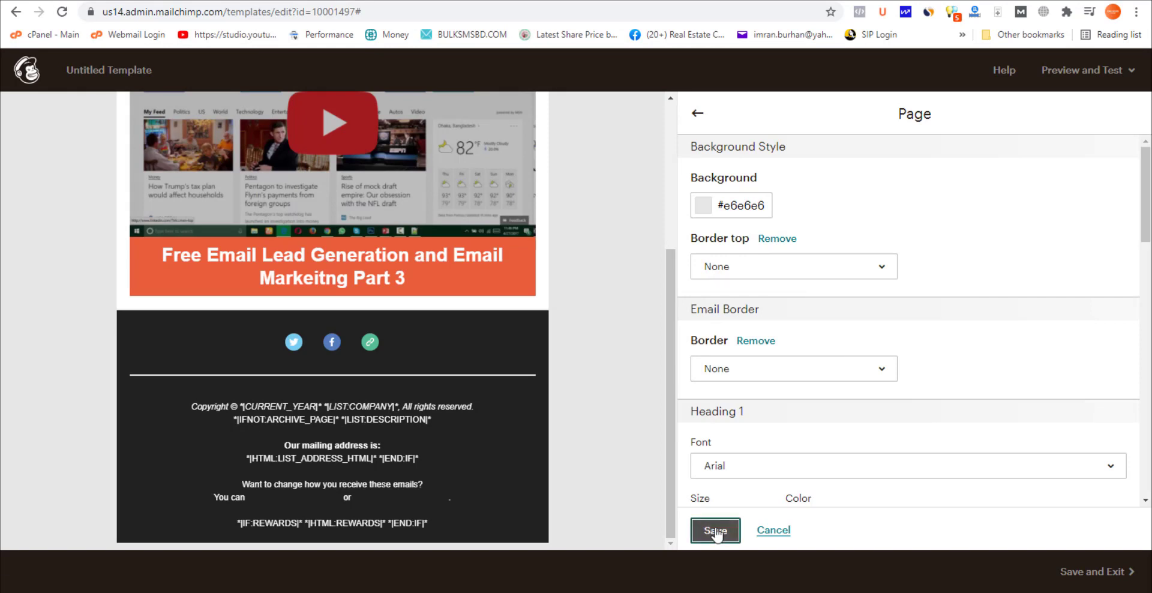
pyautogui.click(714, 530)
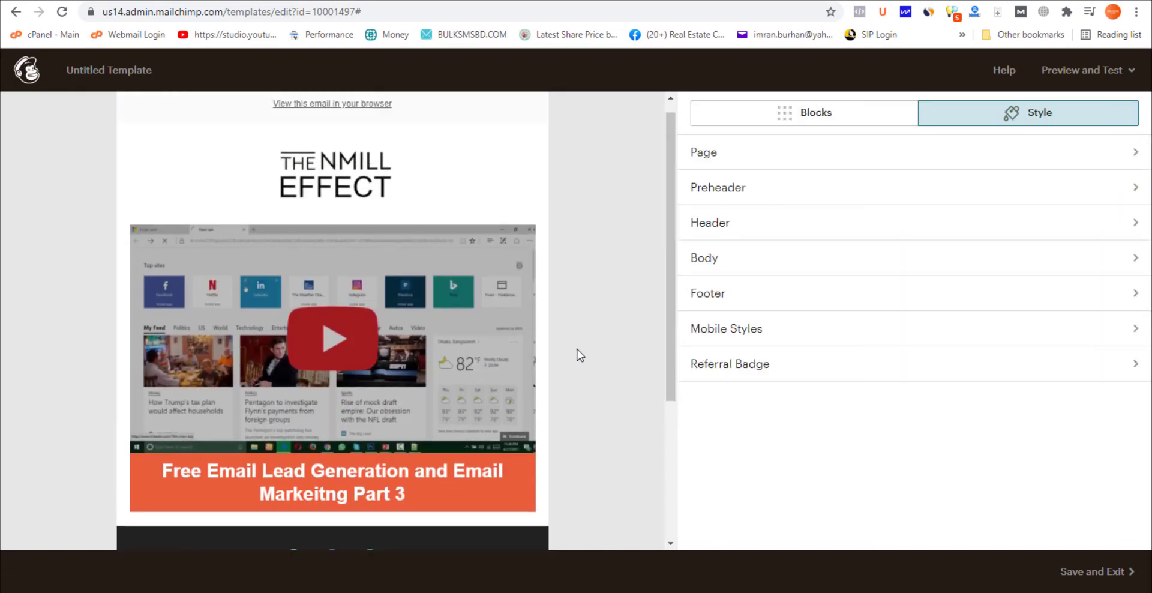
# Preview the template in the desktop and mobile views and return to the editor
pyautogui.moveTo(328, 307)
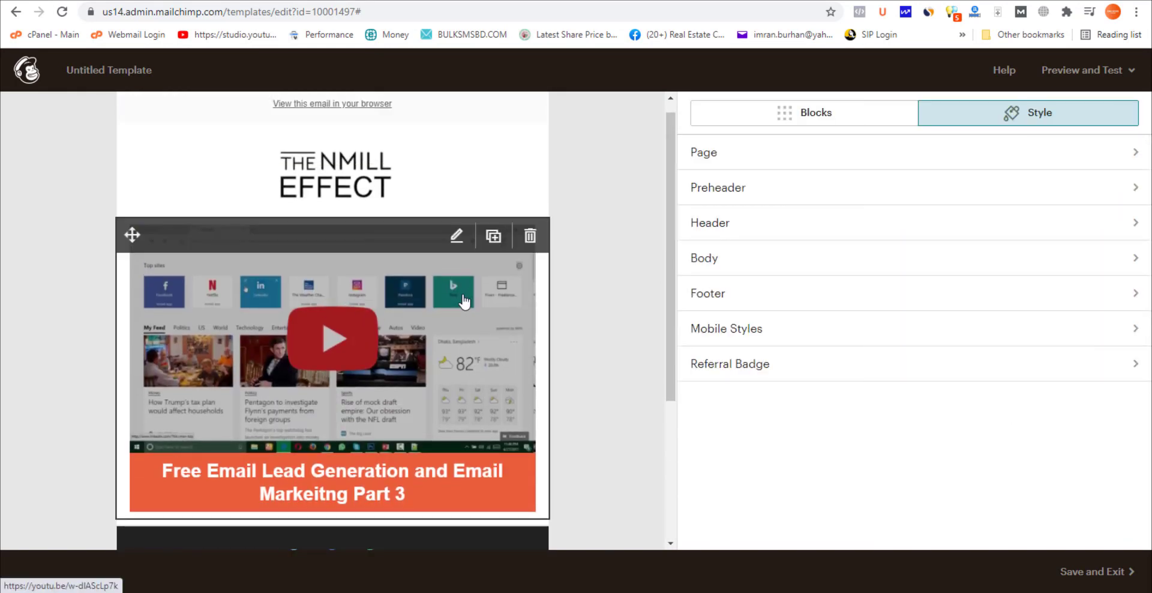
pyautogui.click(1077, 75)
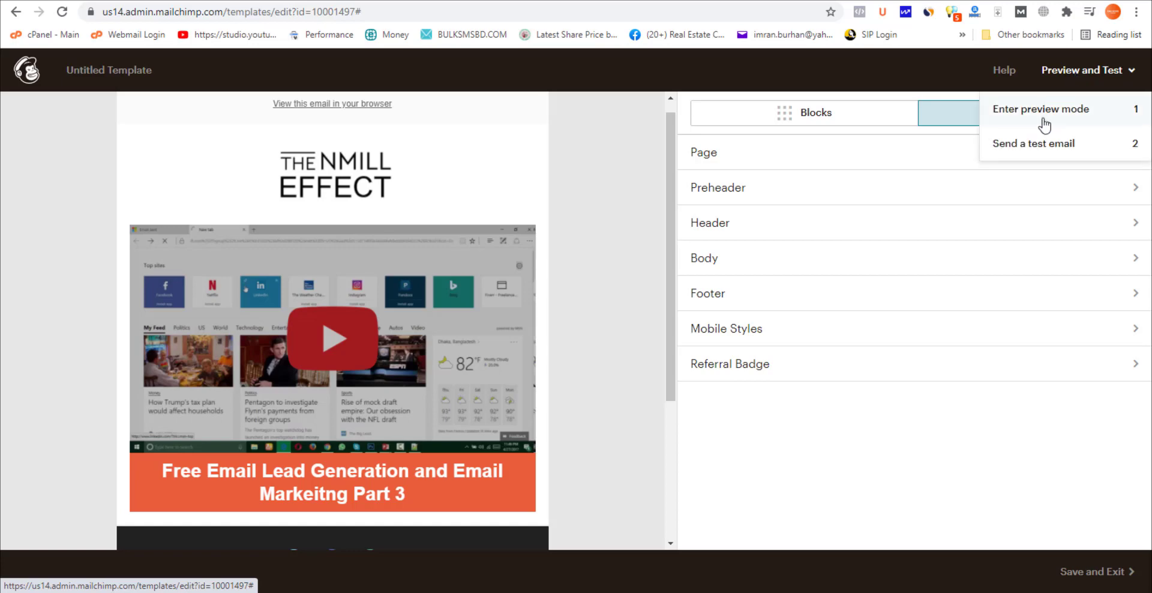
pyautogui.click(1042, 118)
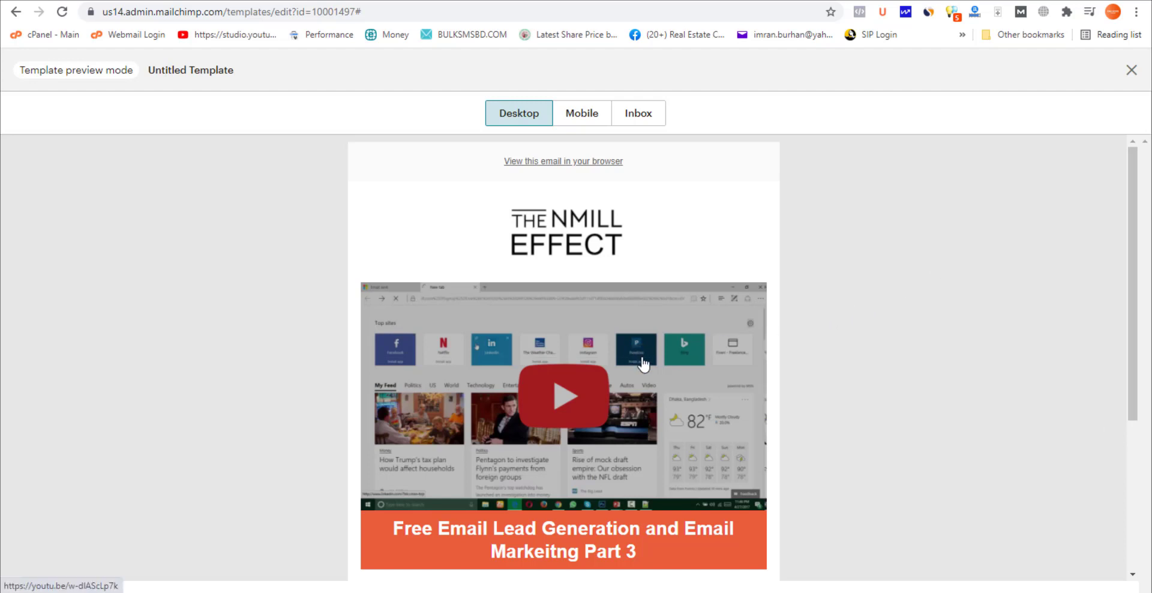
pyautogui.click(581, 117)
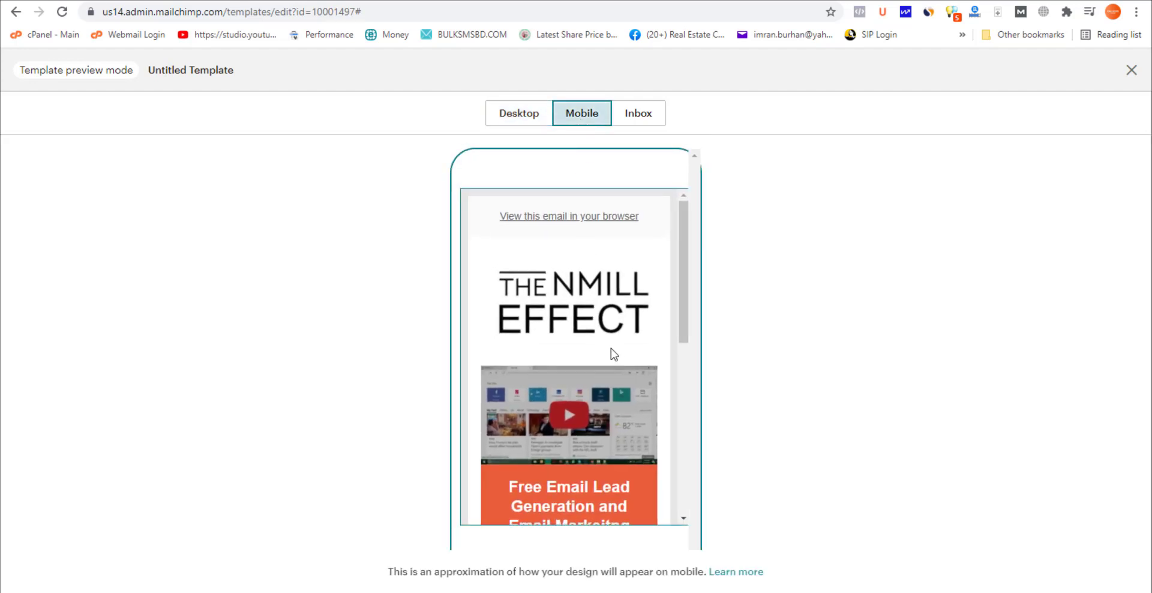
pyautogui.scroll(-1, 624, 390)
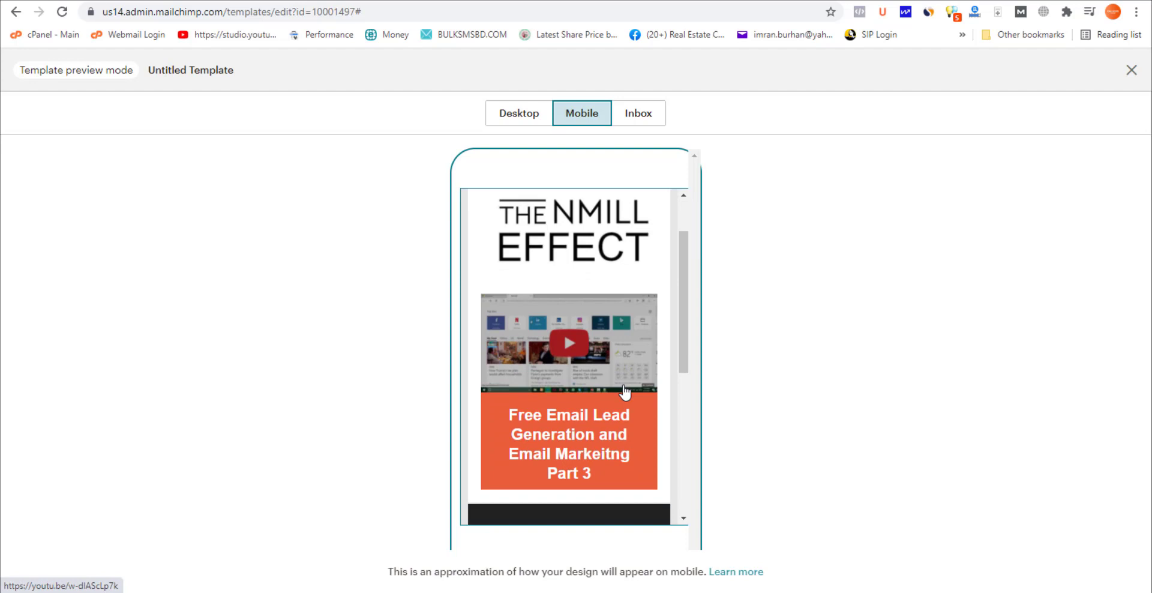
pyautogui.scroll(-1, 624, 391)
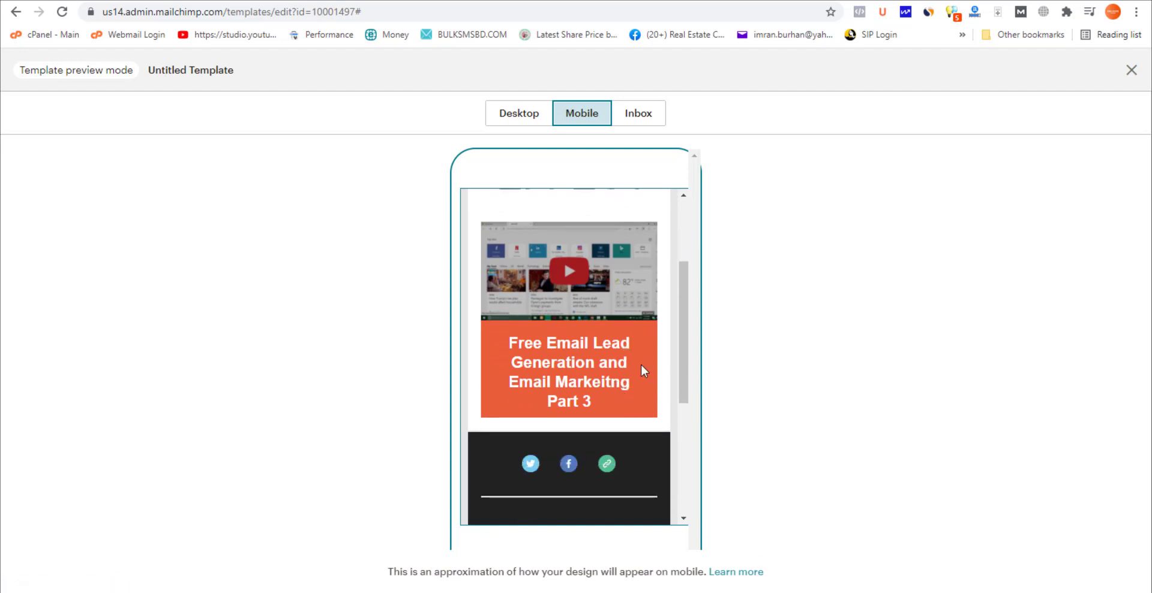
pyautogui.click(1132, 70)
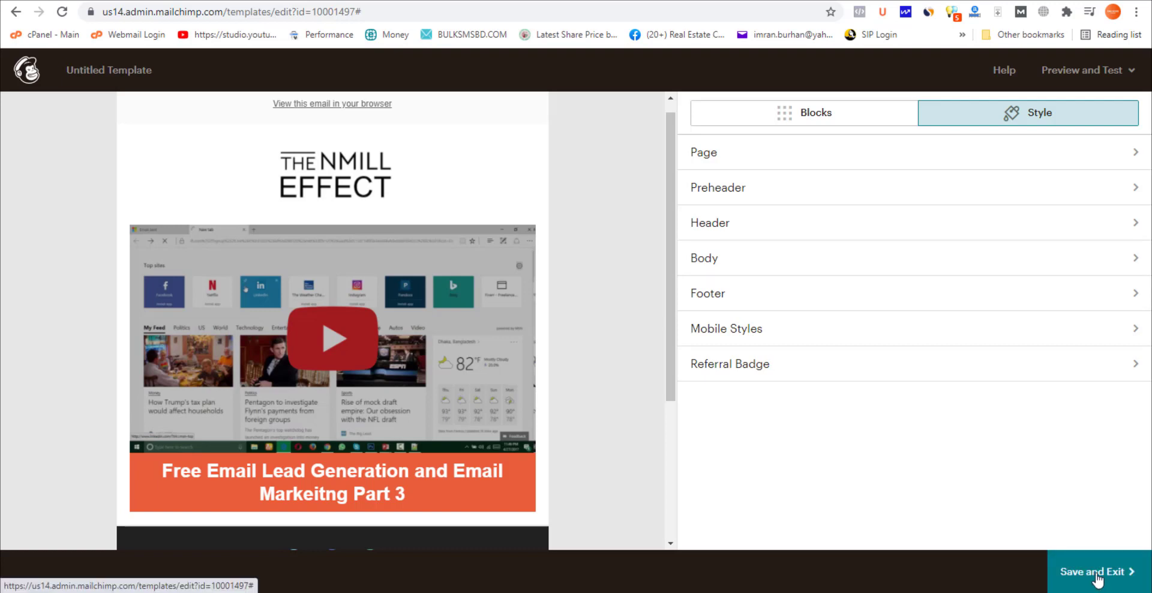
# Save the template under the name "Embedding YouTube video" and exit the template editor
pyautogui.click(1095, 576)
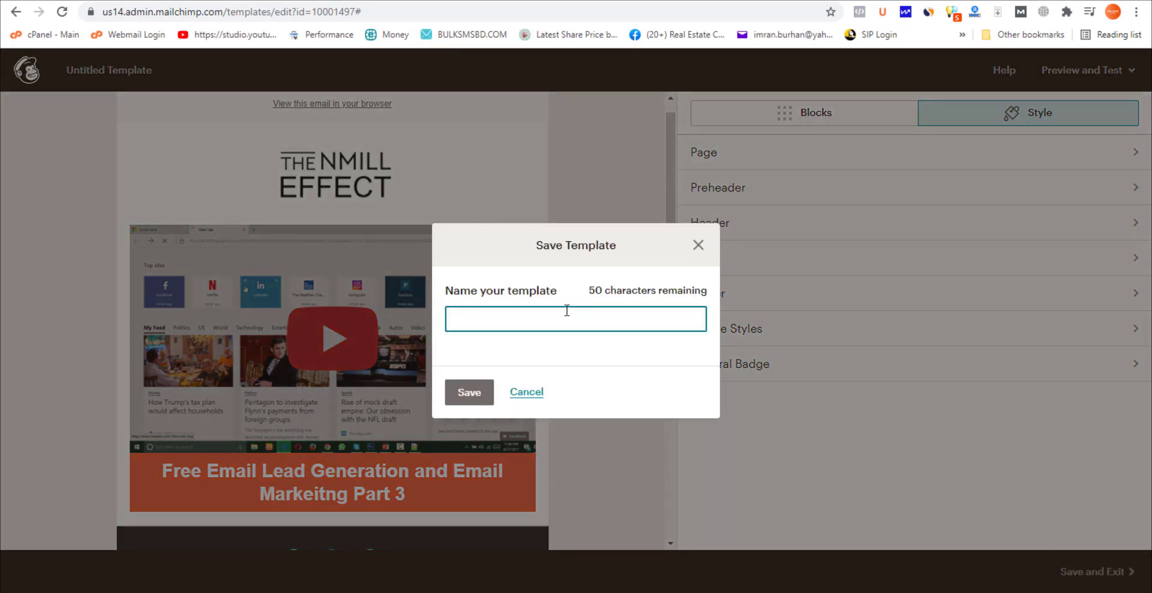
pyautogui.write('Embedding YouTube ')
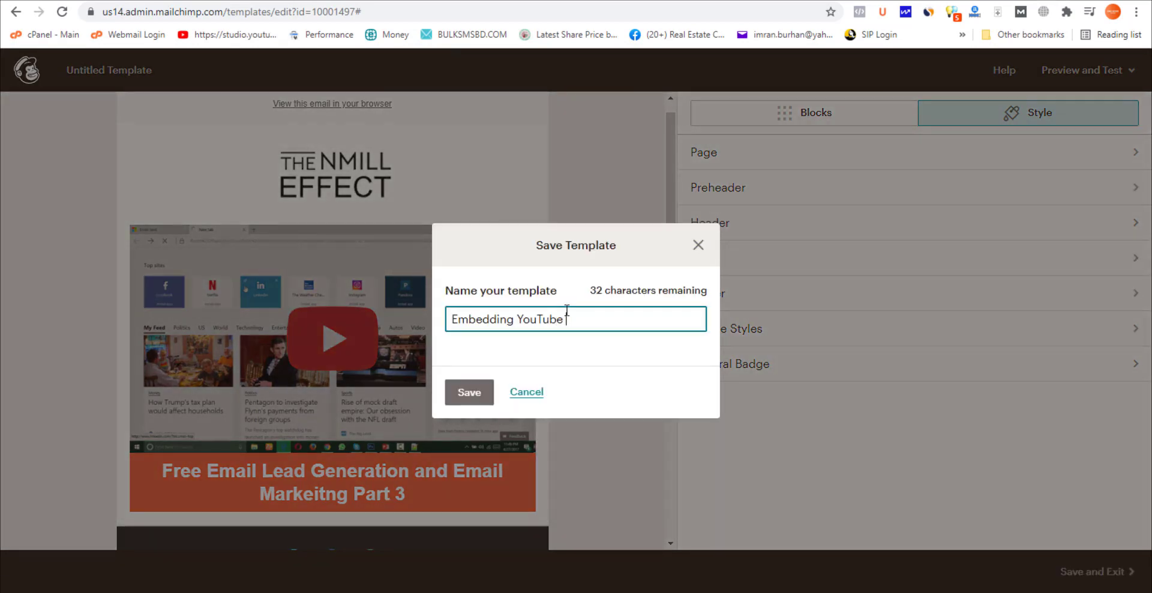
pyautogui.write('video')
pyautogui.press('Return')
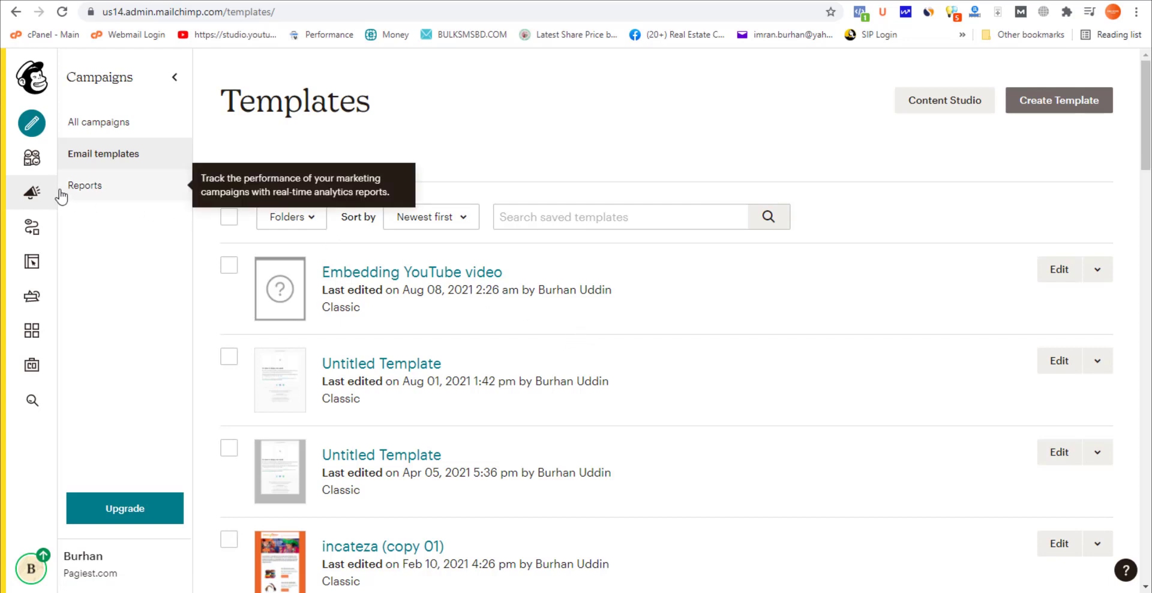
# Open the email content of the draft campaign "First Name Tutorial" edited at 3:31 AM
pyautogui.click(74, 129)
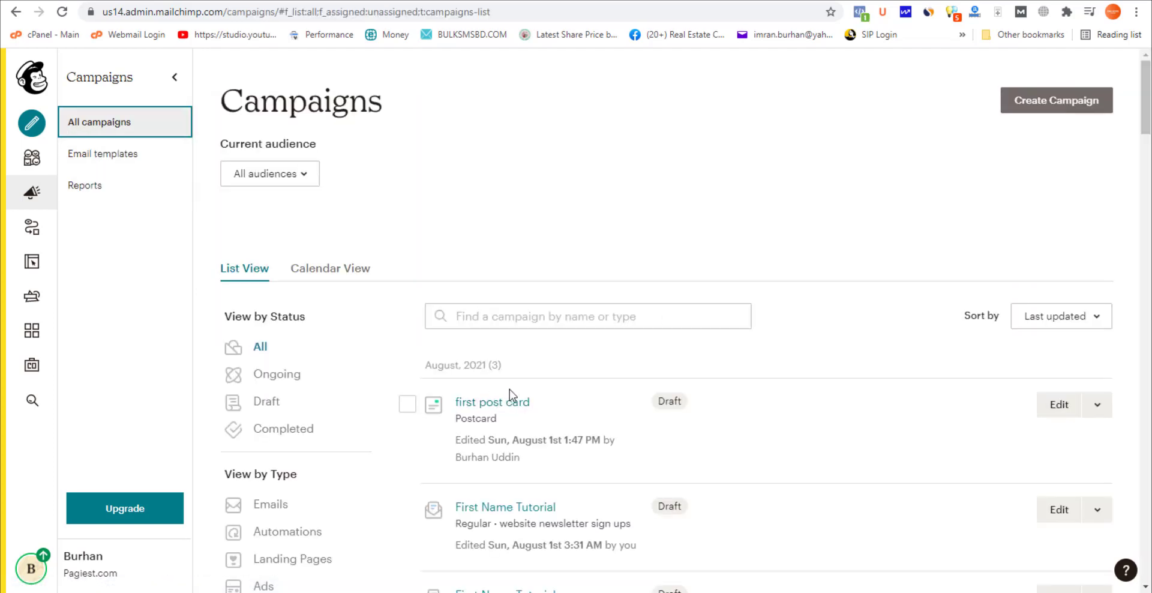
pyautogui.scroll(-3, 514, 397)
pyautogui.scroll(1, 533, 396)
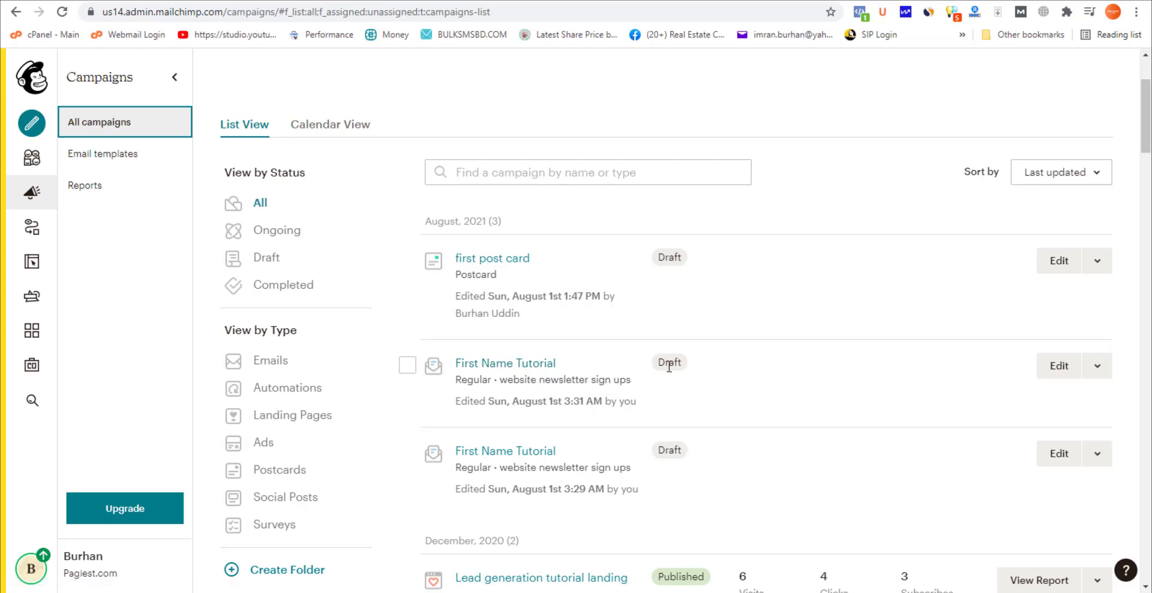
pyautogui.click(1053, 373)
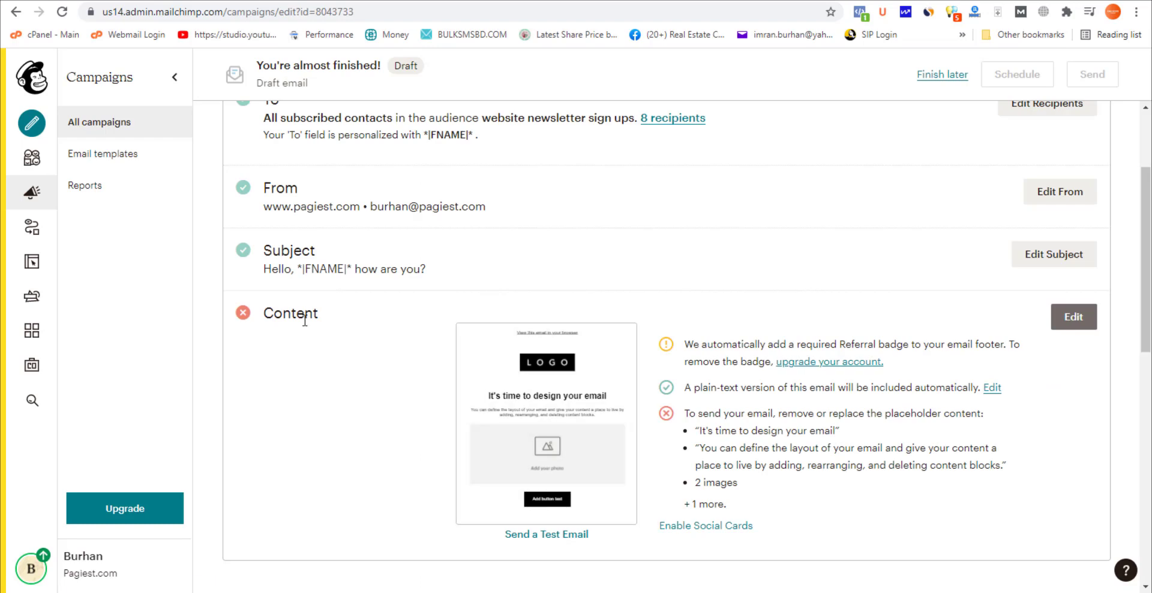
pyautogui.click(1073, 316)
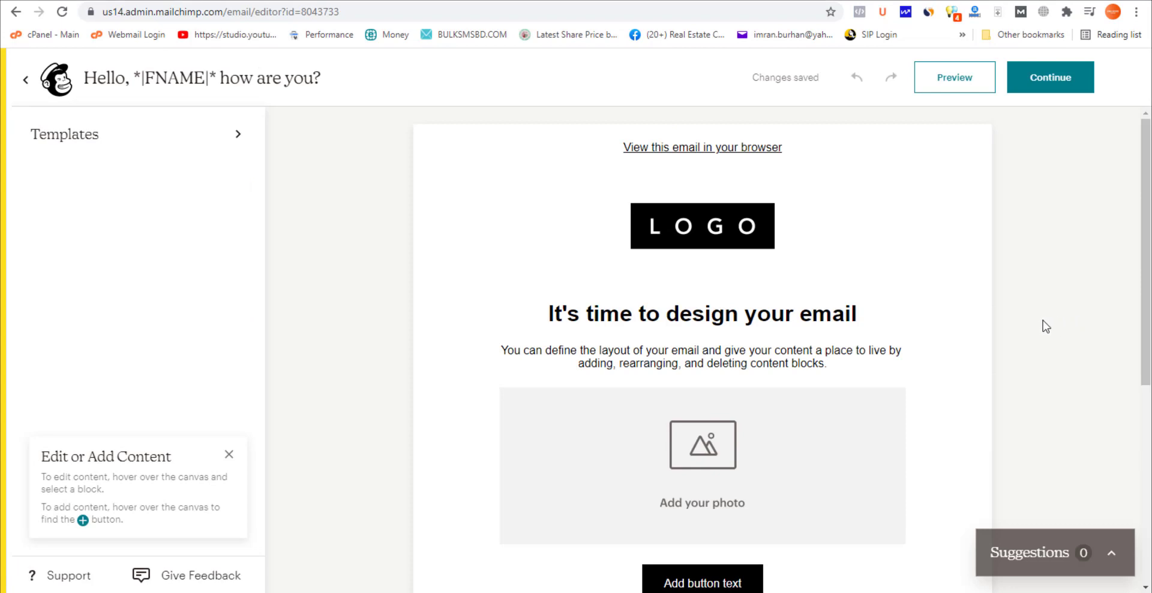
# Insert a Video block between the logo and the heading "It's time to design your email"
pyautogui.scroll(-2, 1035, 315)
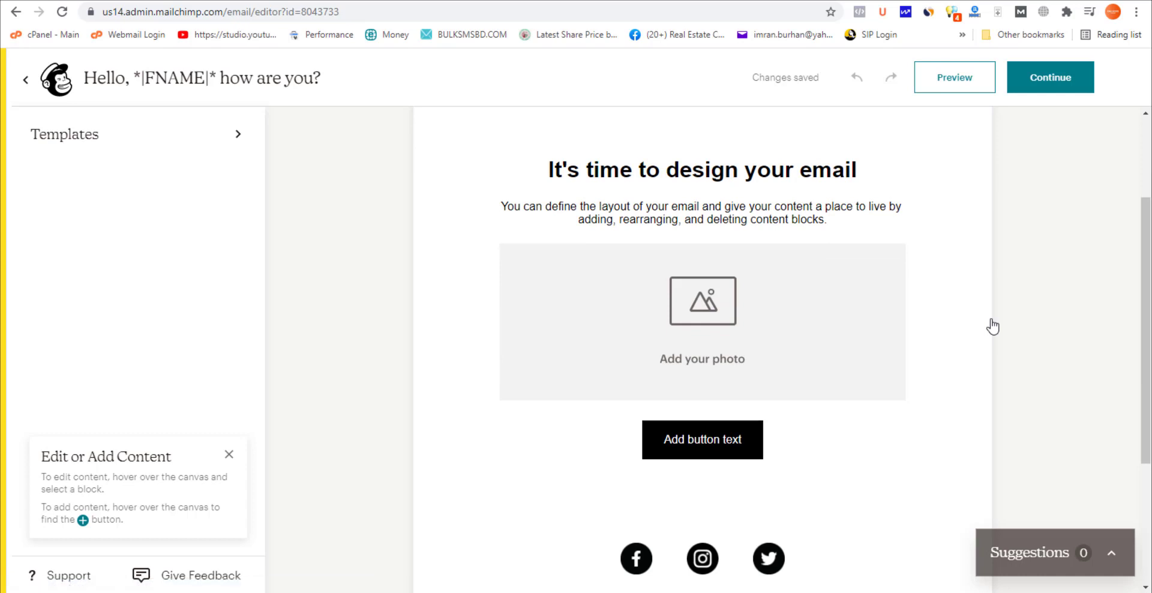
pyautogui.moveTo(666, 270)
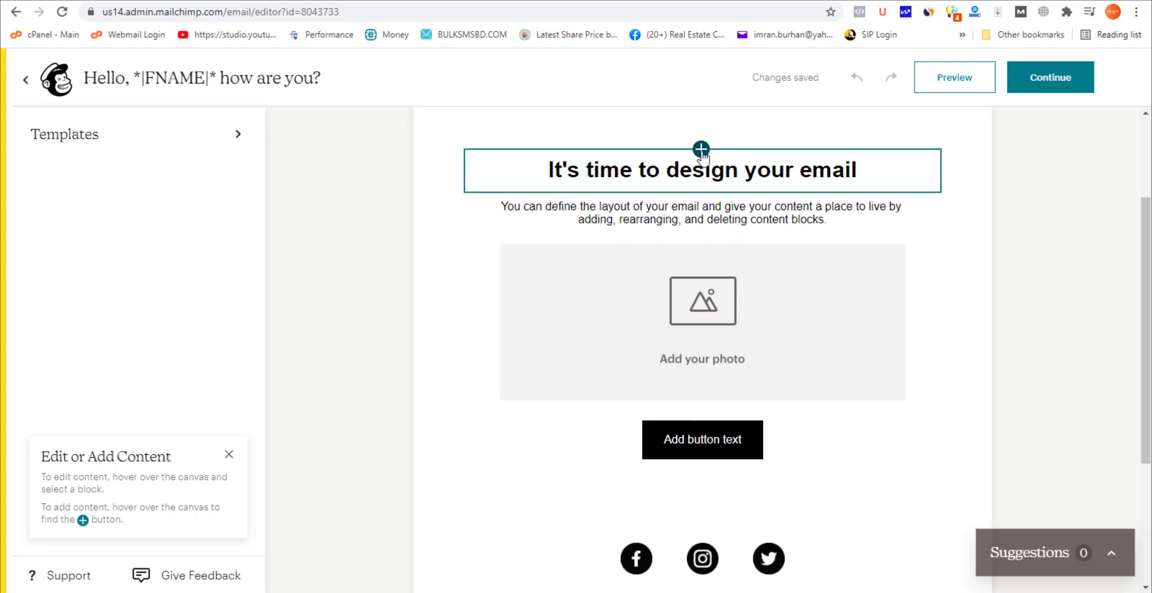
pyautogui.scroll(3, 699, 231)
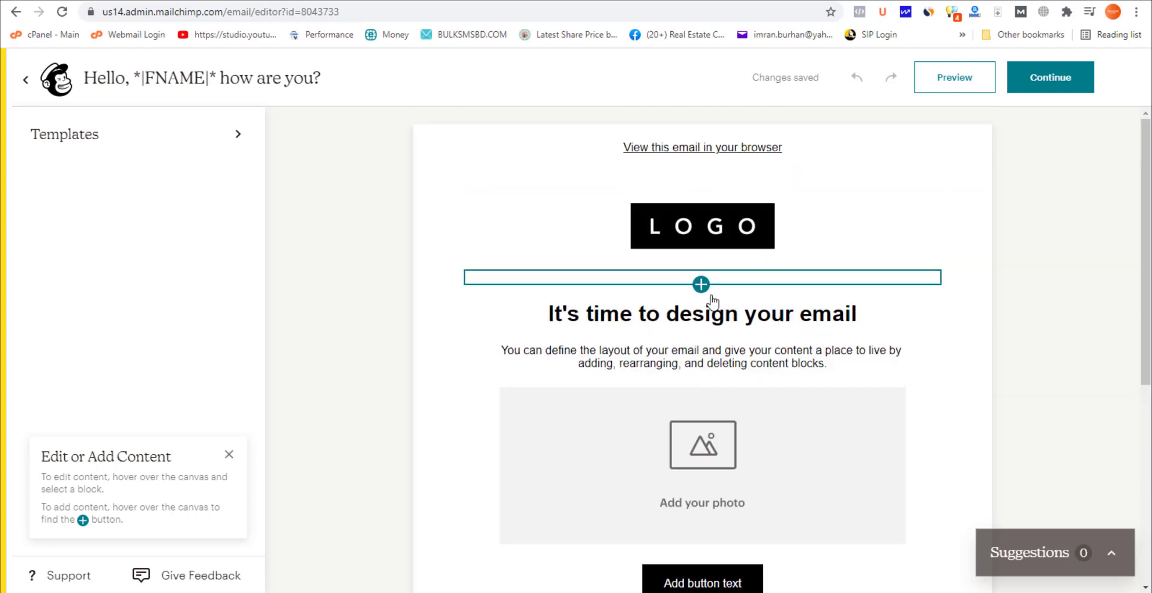
pyautogui.click(701, 294)
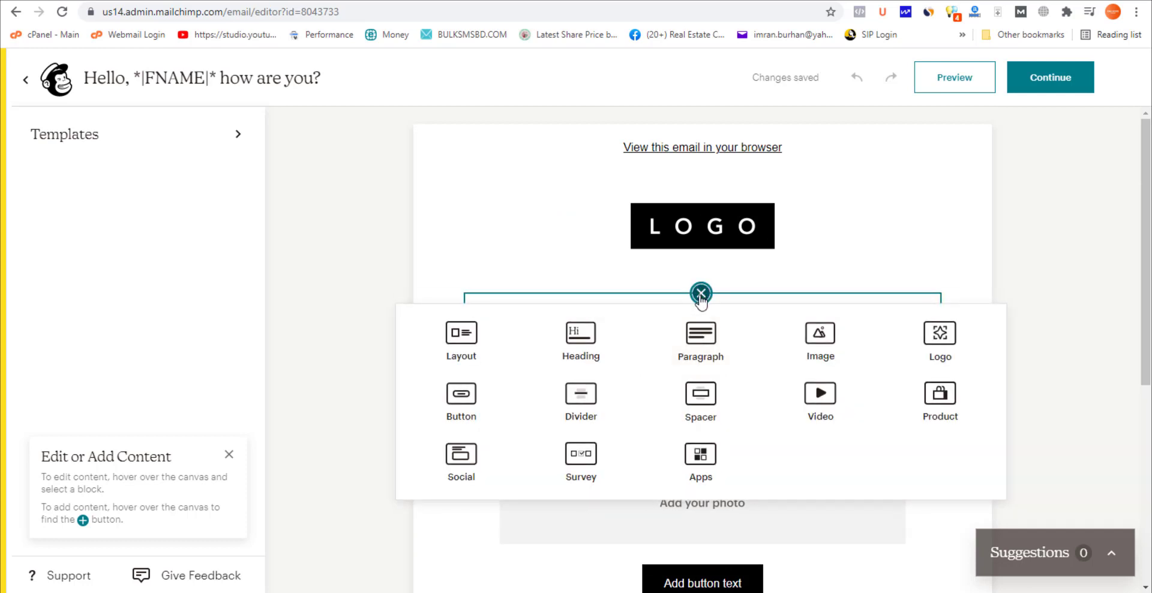
pyautogui.click(822, 400)
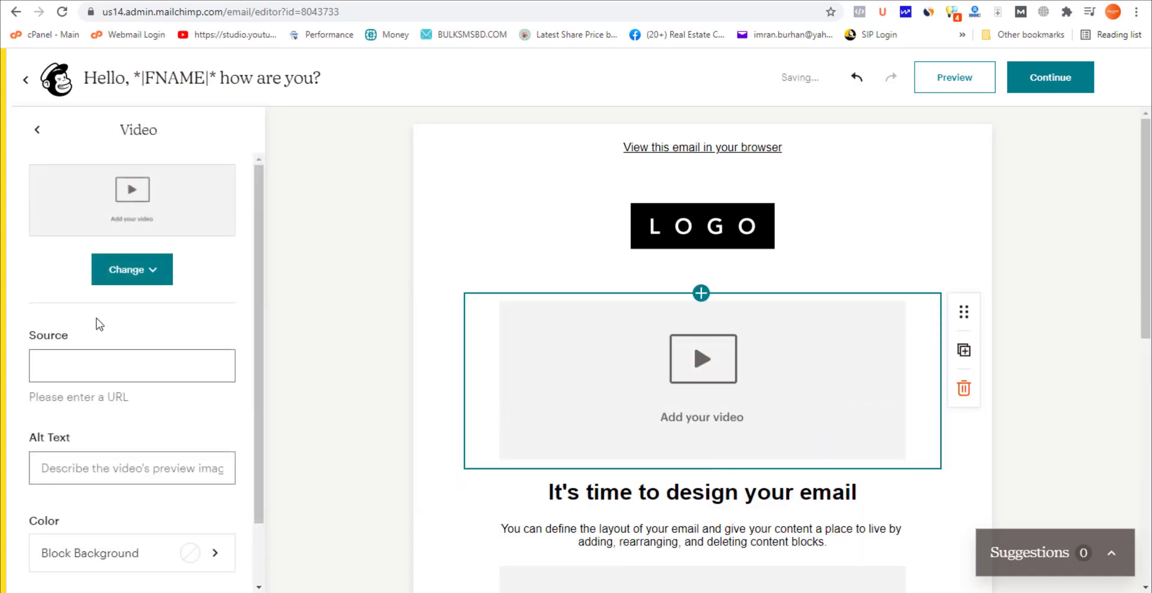
# Copy the URL of the YouTube video "Free Email Lead Generation and Email Markeitng Part 3" and paste it as the video block's source
pyautogui.scroll(-1, 98, 319)
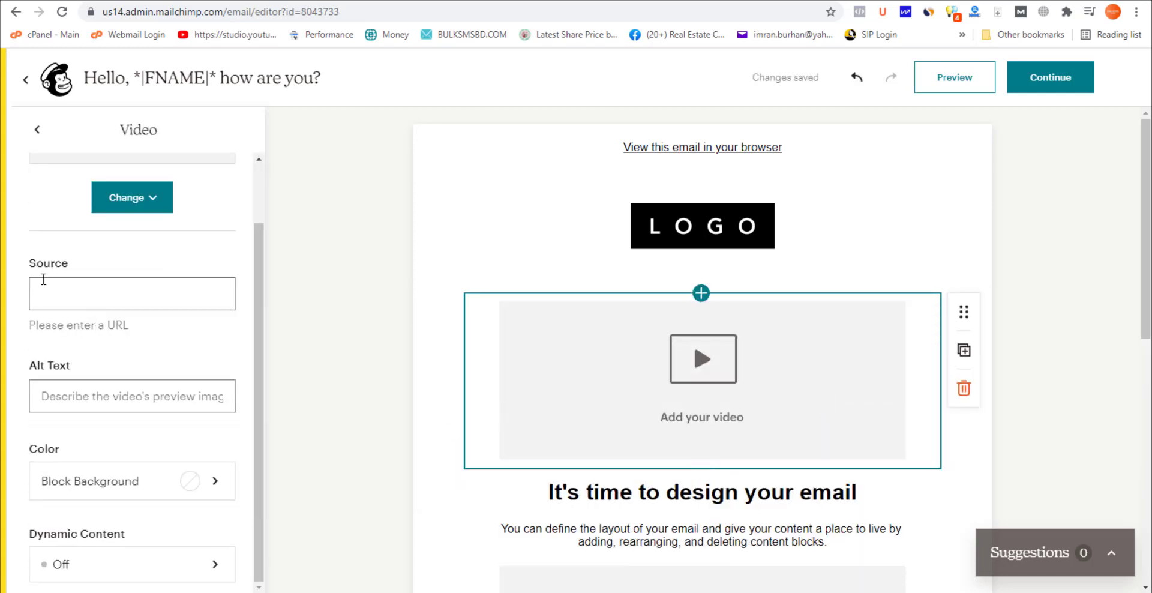
pyautogui.click(78, 297)
pyautogui.click(68, 396)
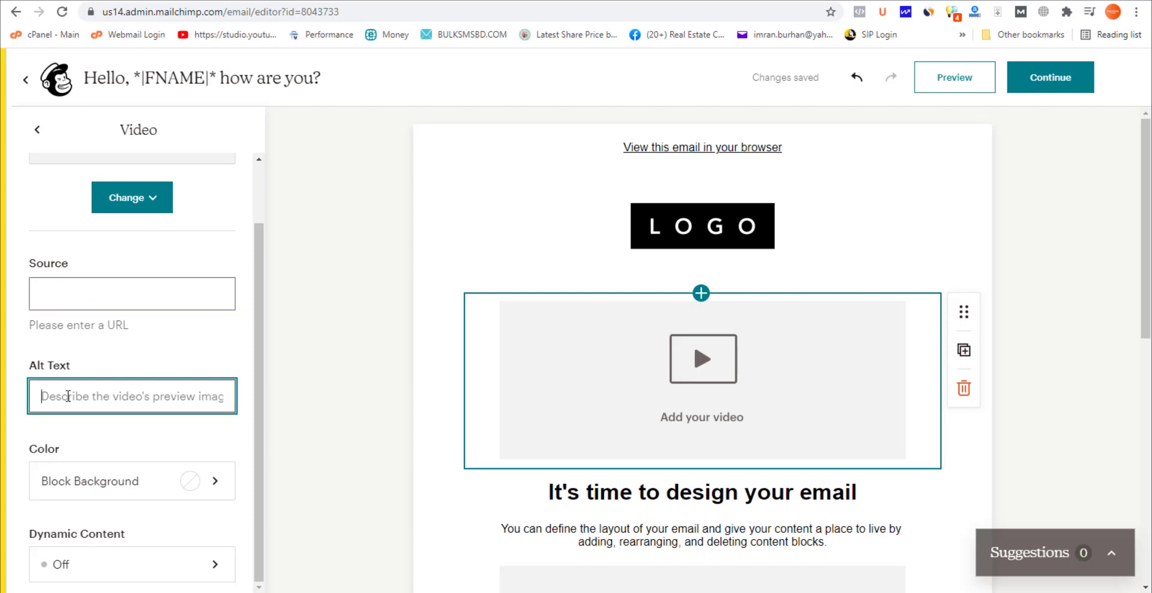
pyautogui.scroll(1, 67, 396)
pyautogui.click(123, 364)
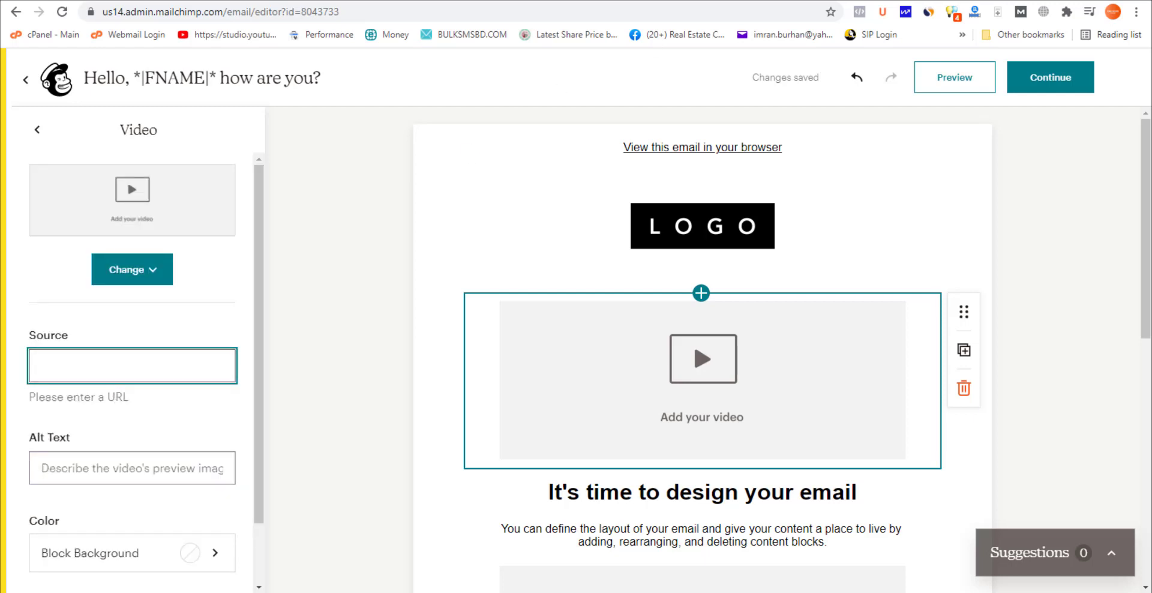
pyautogui.hotkey('alt', 'Tab')
pyautogui.click(331, 13)
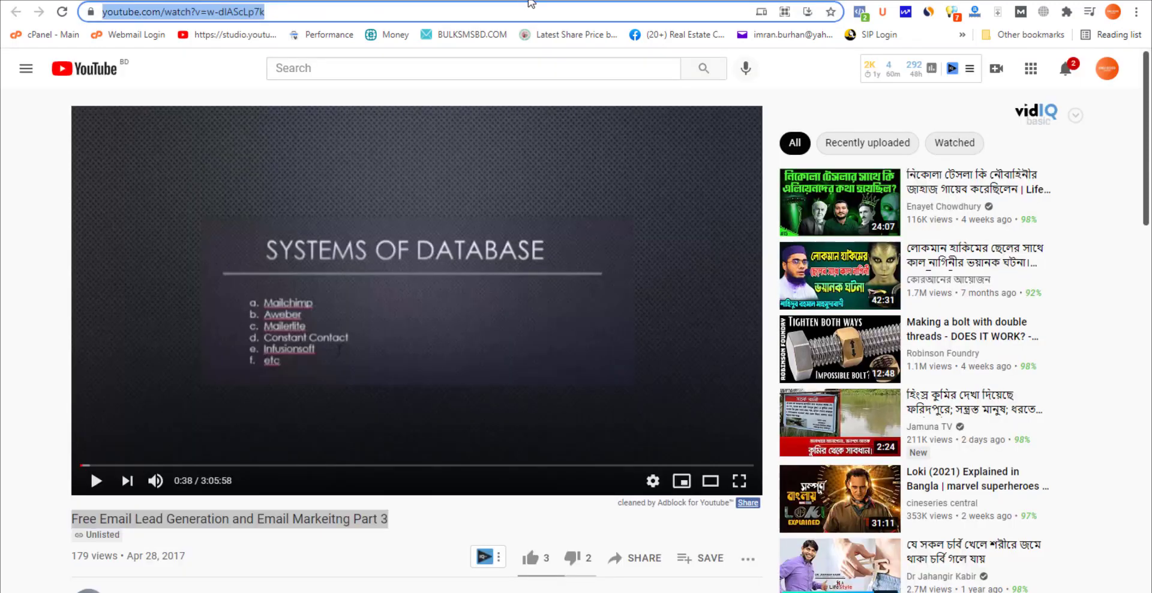
pyautogui.hotkey('alt', 'Tab')
pyautogui.rightClick(83, 364)
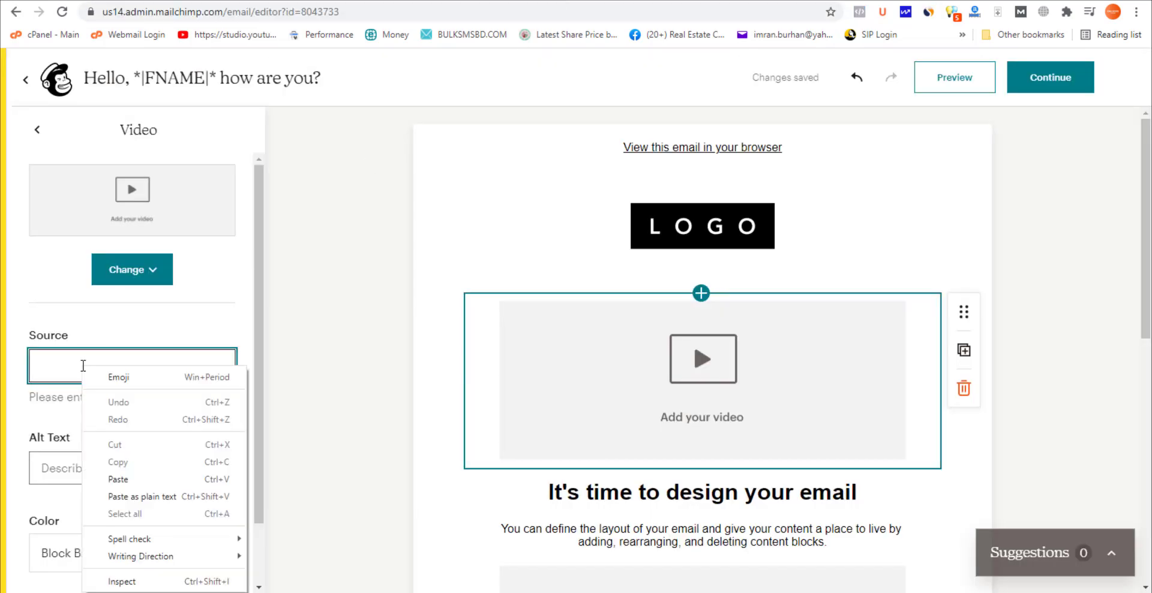
pyautogui.click(118, 479)
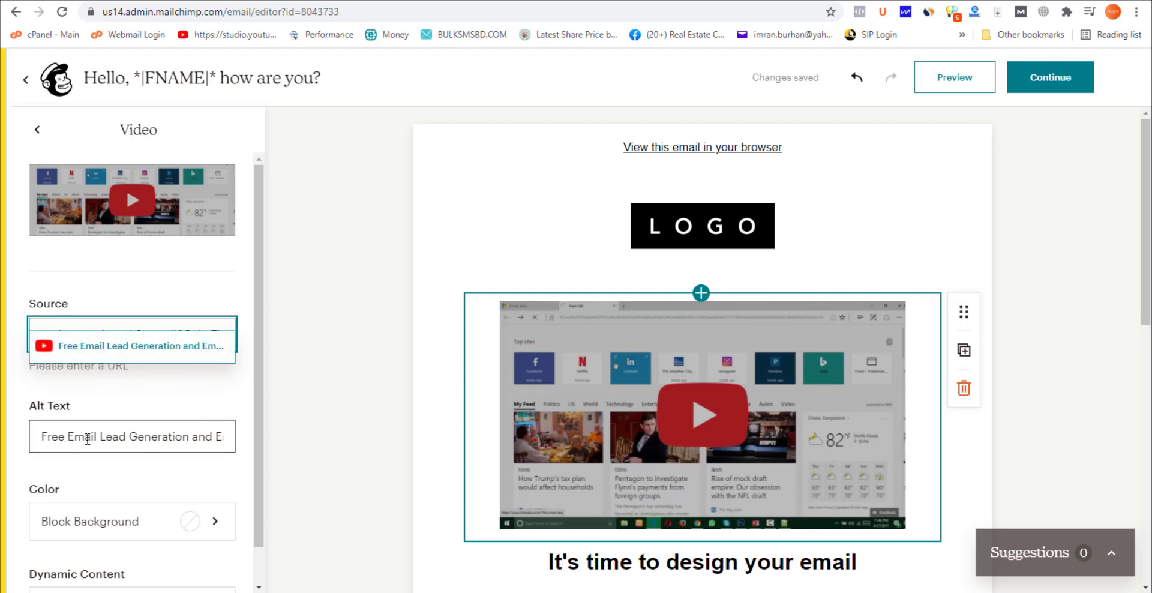
# Set the video block's background colour to near-black (#020000) and return to the block's settings
pyautogui.scroll(-1, 87, 439)
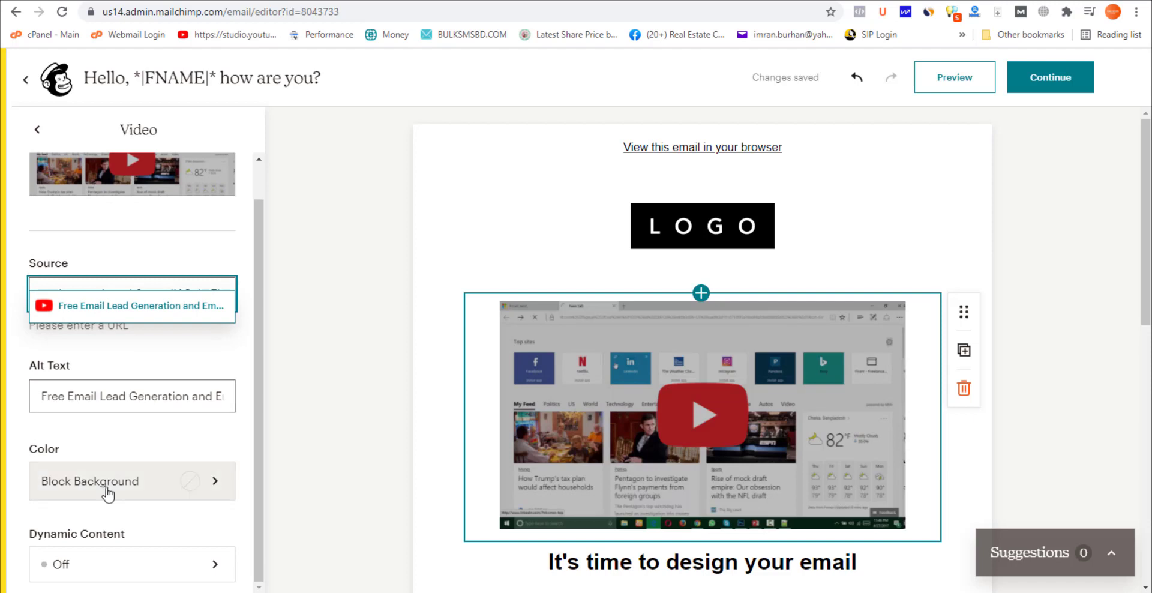
pyautogui.scroll(-2, 564, 396)
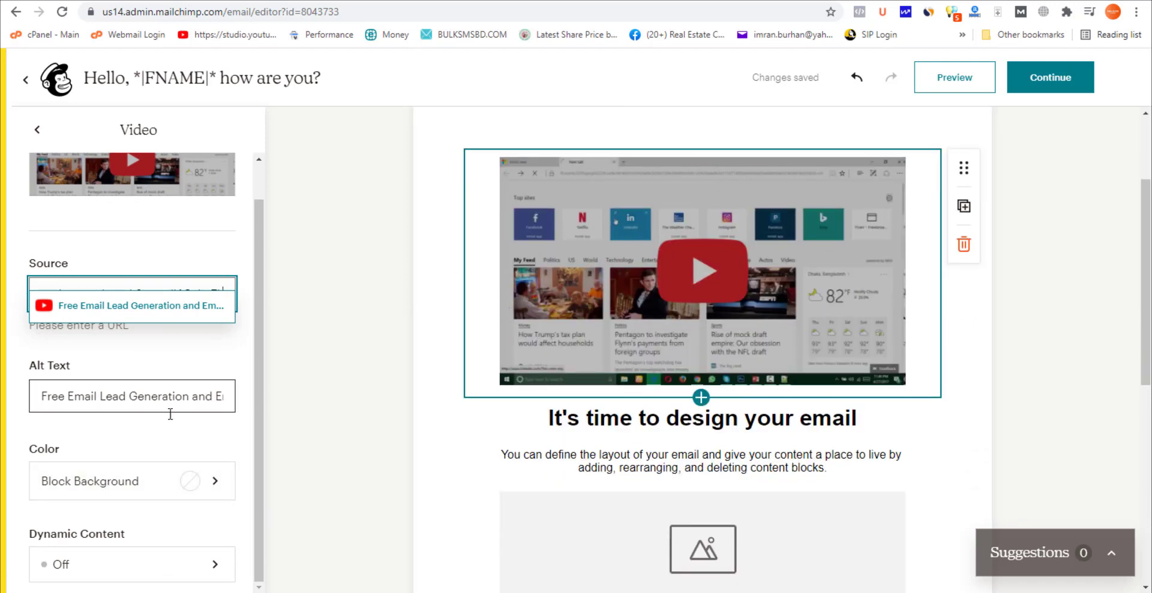
pyautogui.click(146, 487)
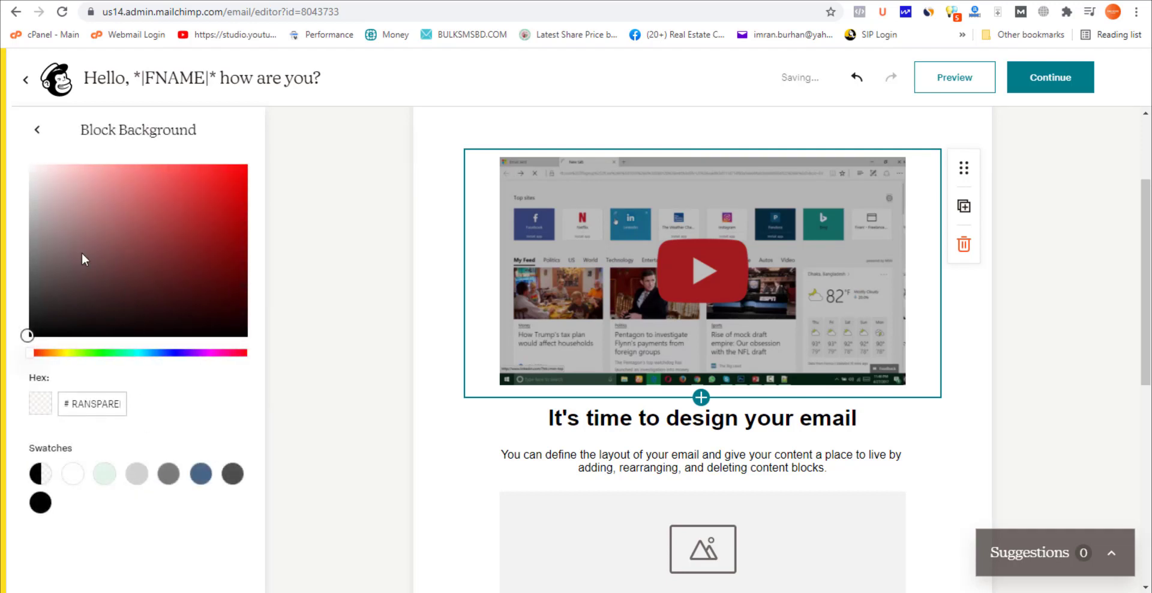
pyautogui.moveTo(83, 254); pyautogui.dragTo(251, 336)
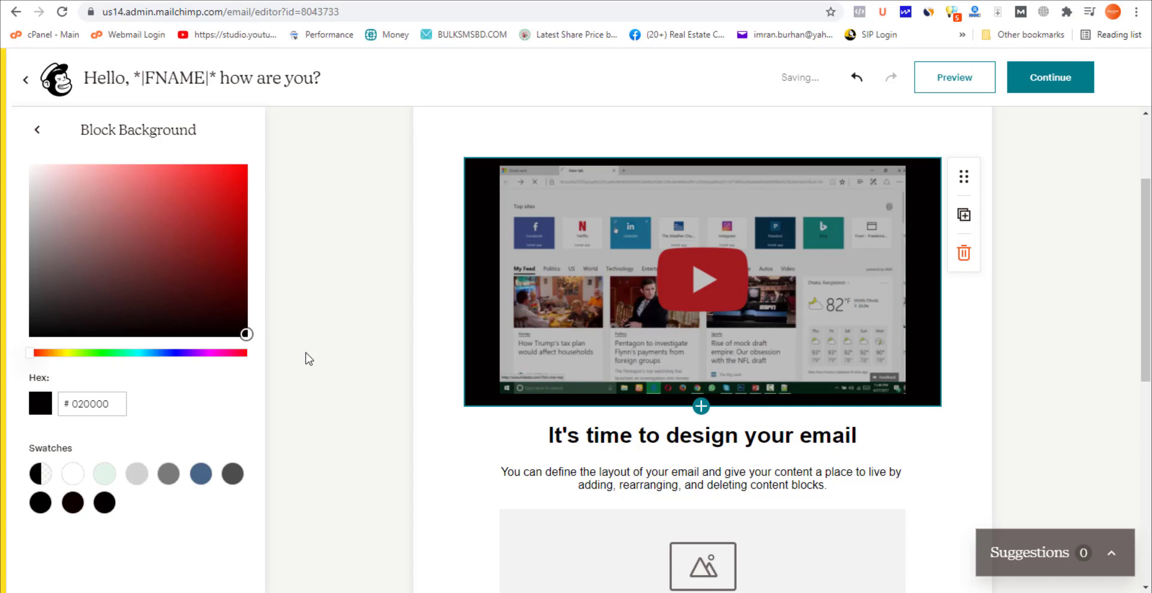
pyautogui.click(282, 380)
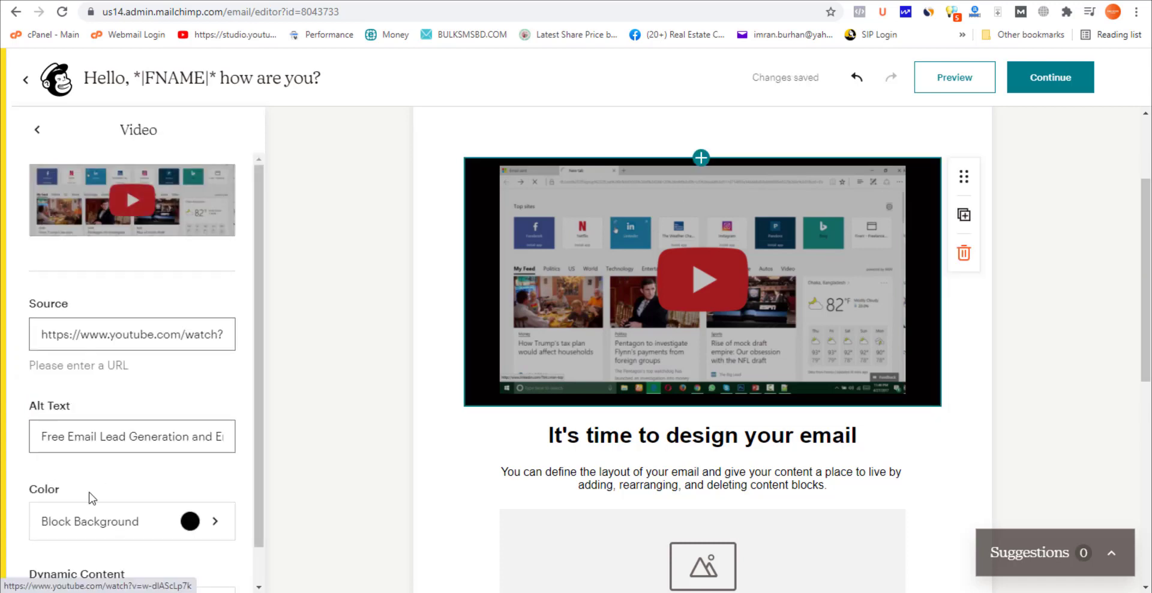
pyautogui.scroll(-1, 109, 438)
pyautogui.scroll(1, 117, 384)
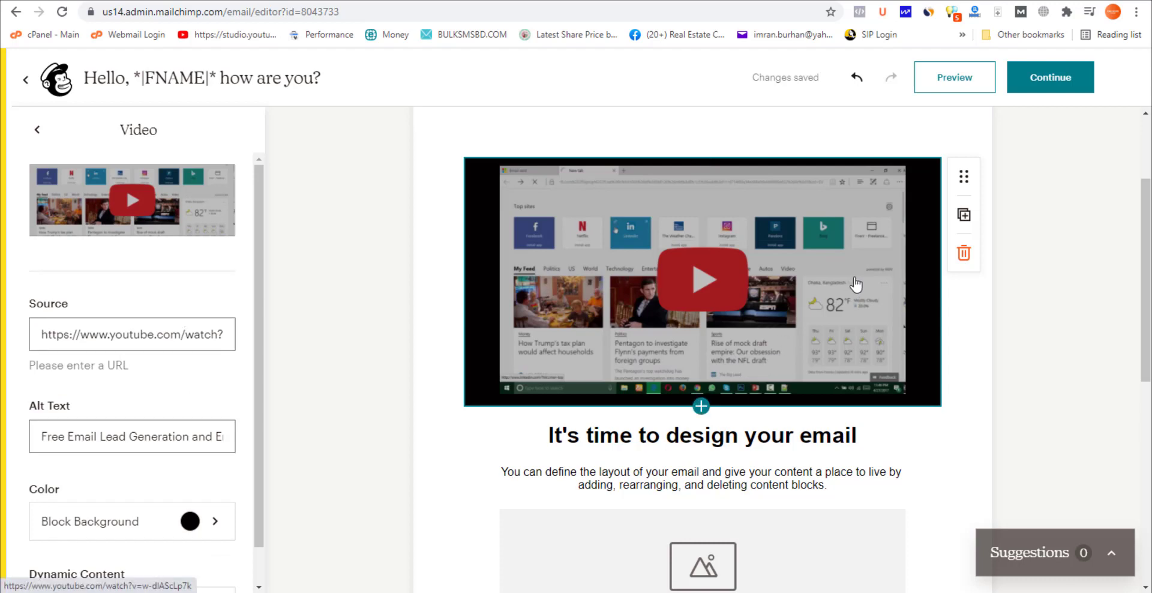
# Finish editing the email content and return to the campaign's overview to review its details
pyautogui.click(1054, 83)
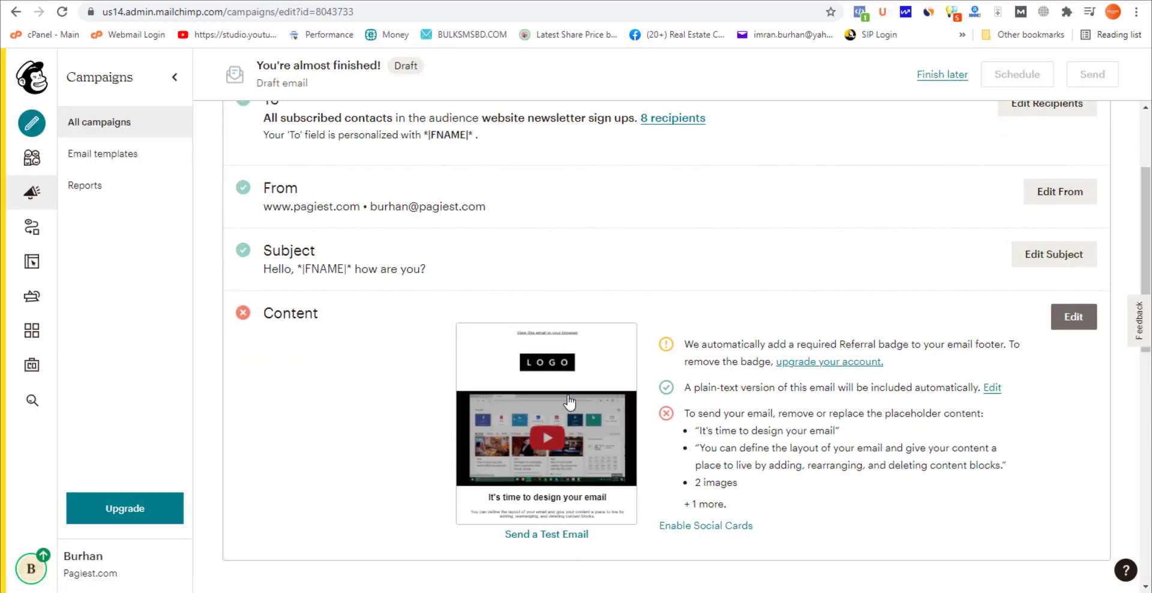
pyautogui.scroll(1, 678, 250)
pyautogui.scroll(1, 675, 244)
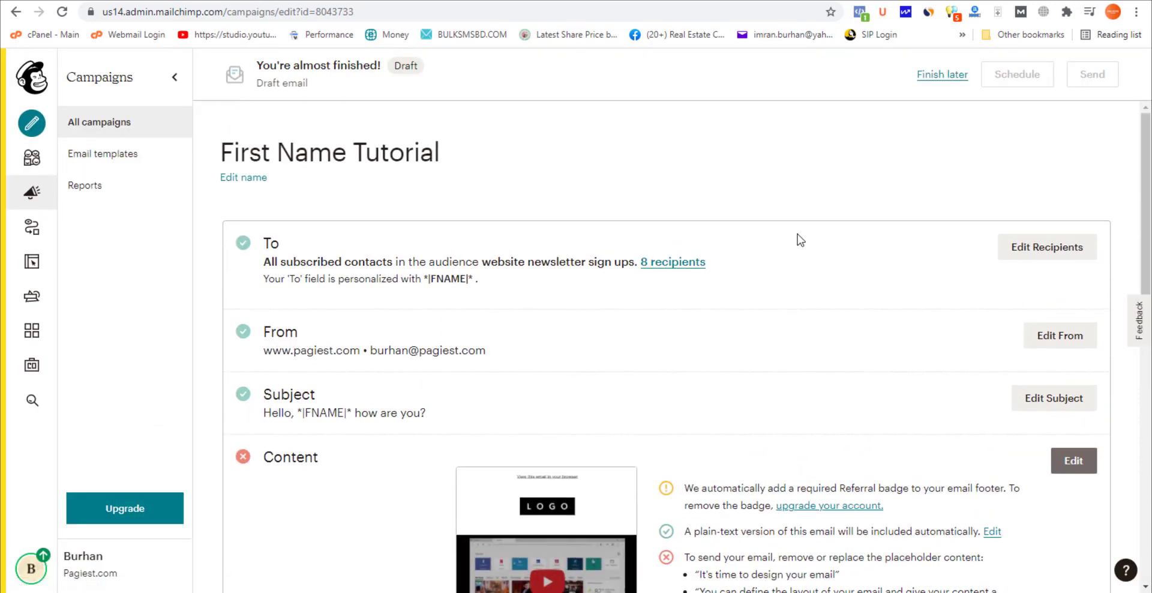